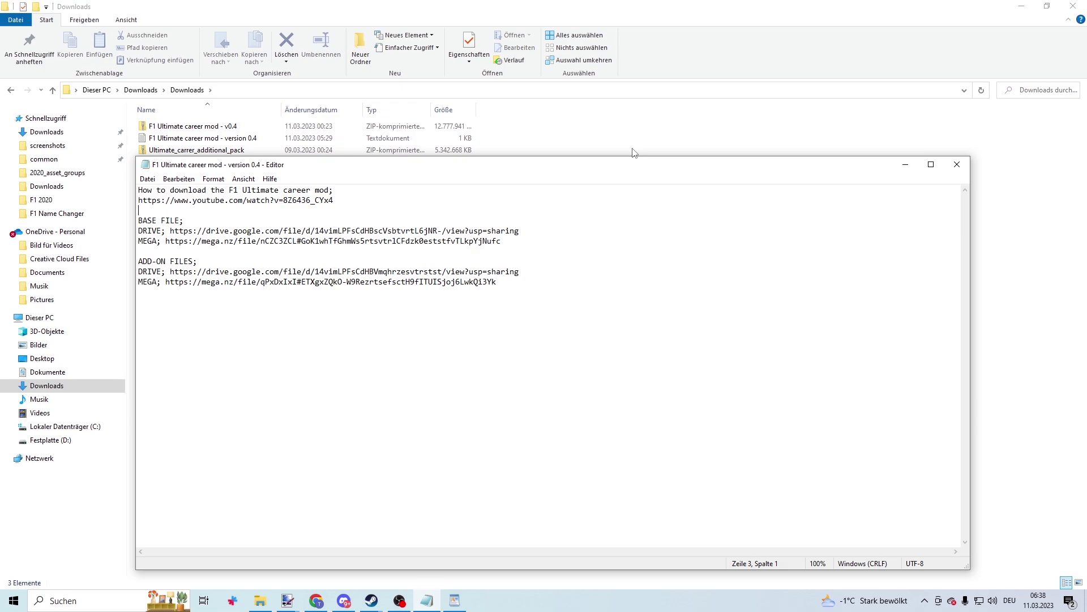
Step: Select the tutorial link and the BASE FILE and ADD-ON FILES link blocks in the Notepad notes
drag(203, 212, 140, 203)
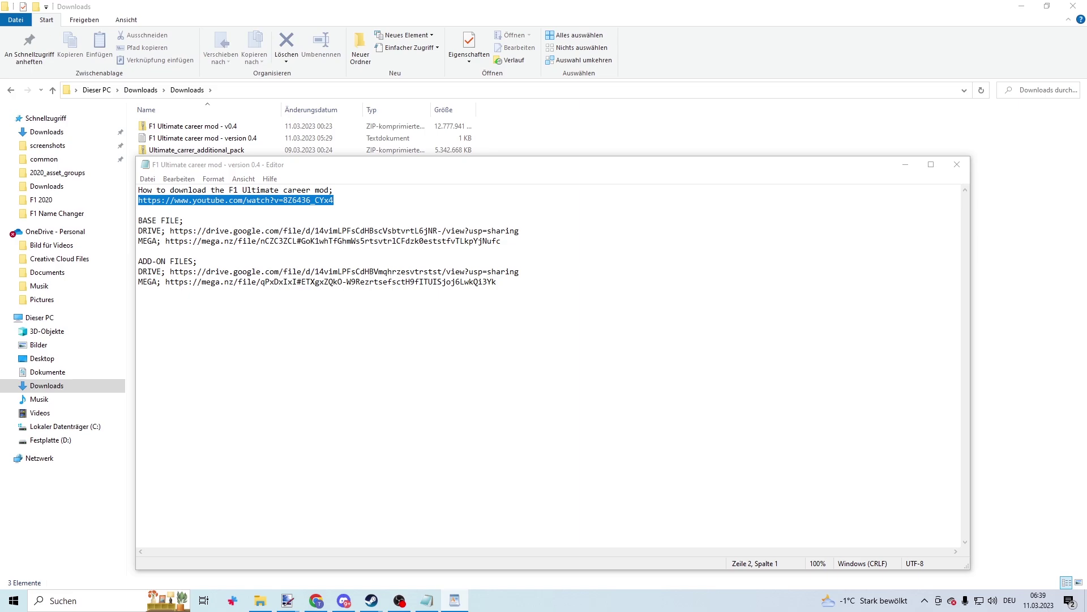
key(alt+Tab)
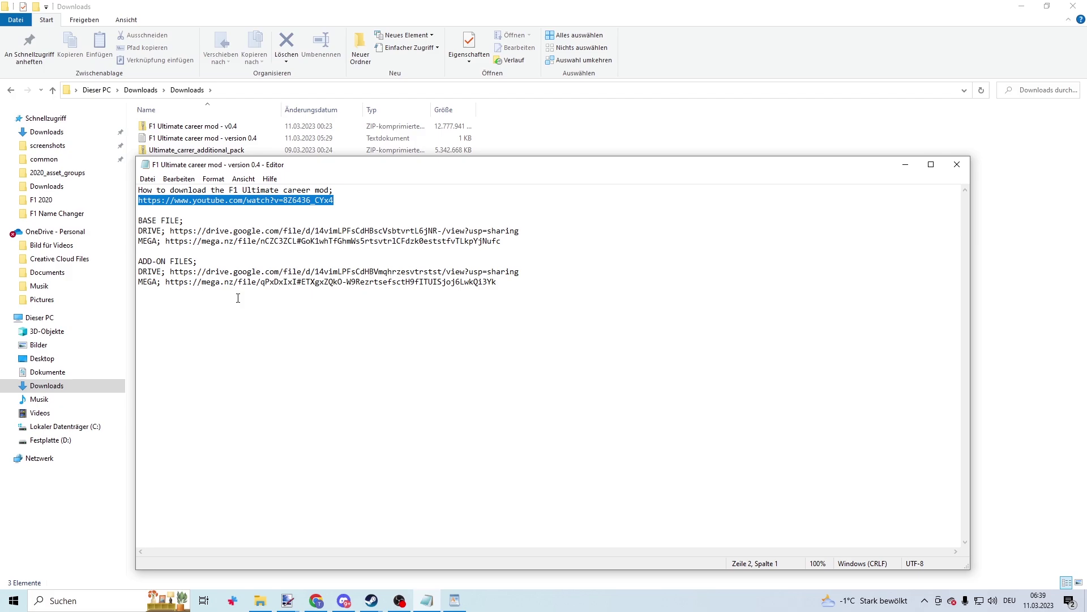
drag(199, 224, 134, 223)
drag(199, 262, 136, 261)
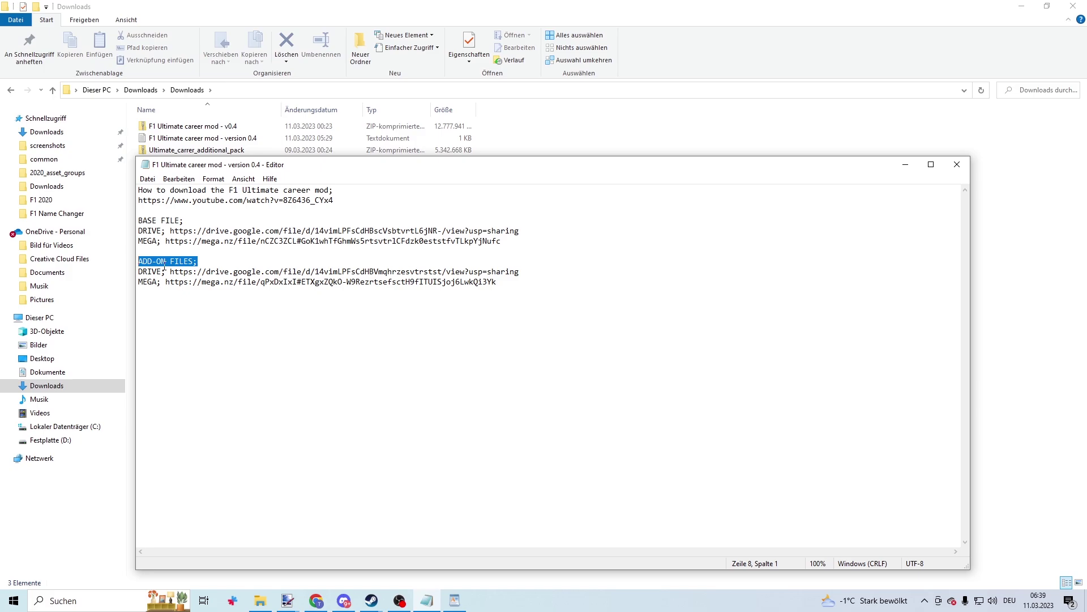
drag(162, 240, 138, 232)
click(165, 231)
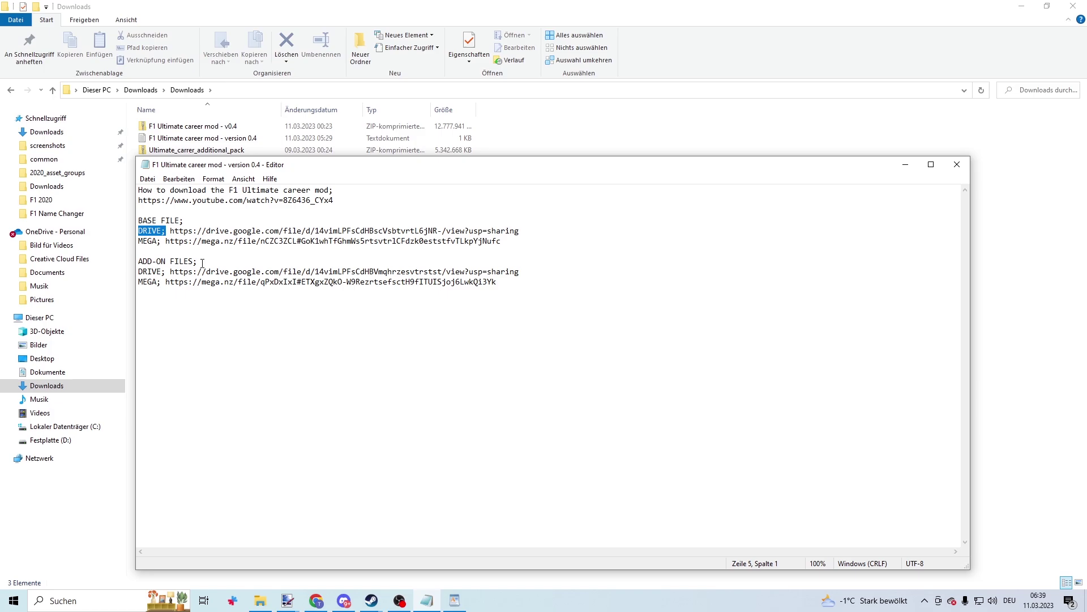
click(288, 277)
drag(540, 239, 116, 224)
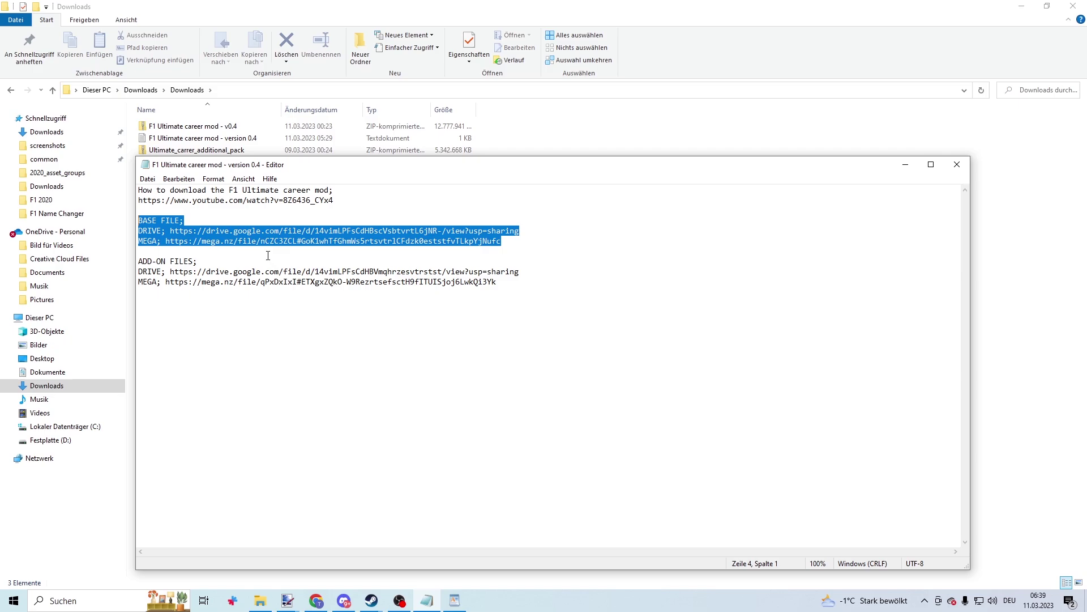
drag(535, 285, 142, 263)
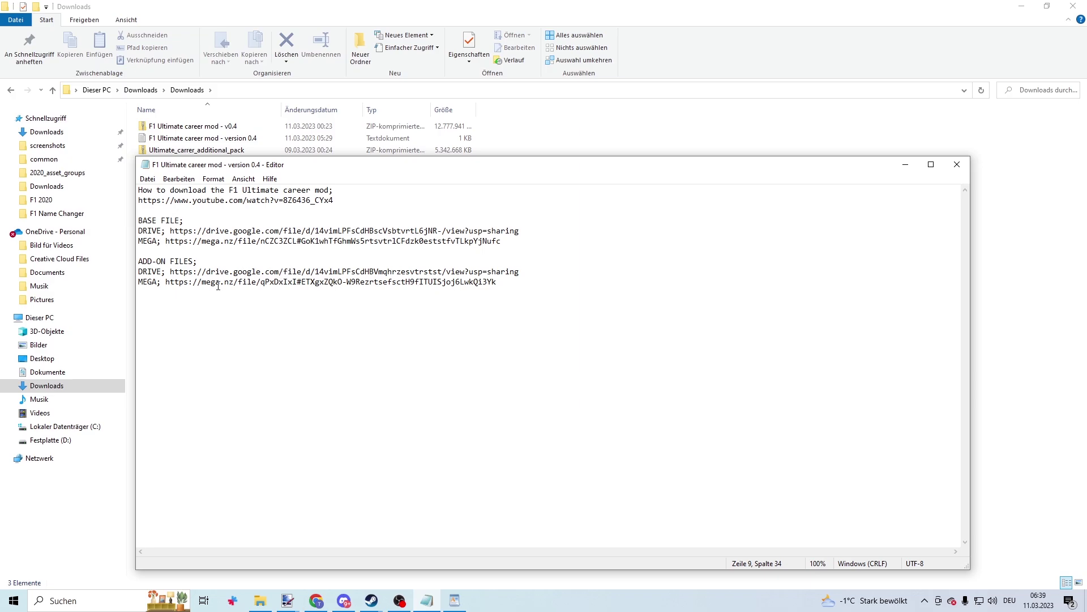
Step: Reselect the ADD-ON FILES links, then select the F1 Ultimate career mod - v0.4 zip in Downloads
drag(540, 241, 117, 224)
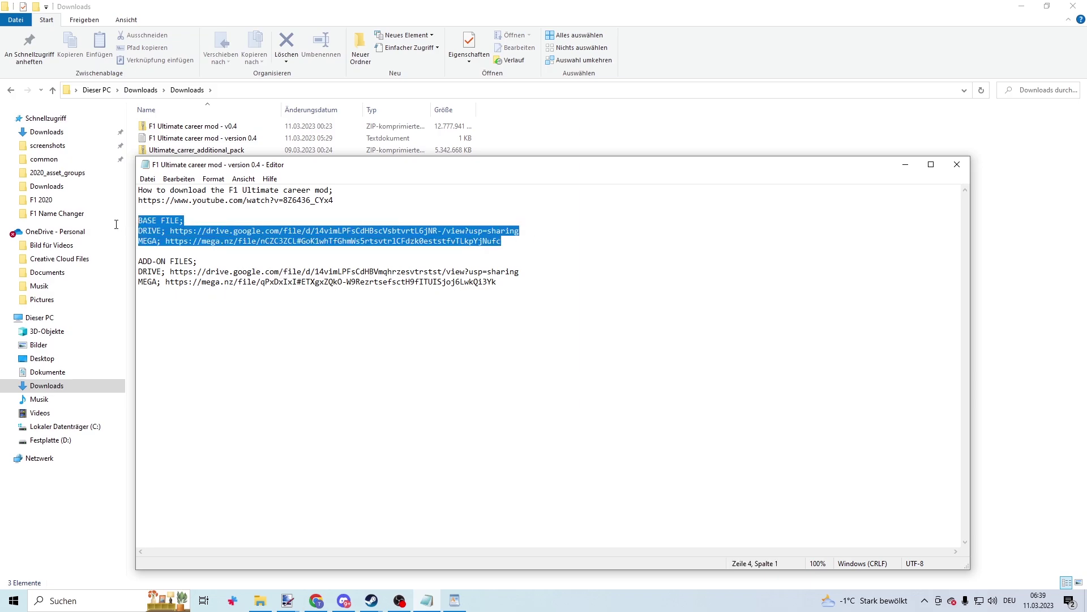
drag(530, 282, 133, 264)
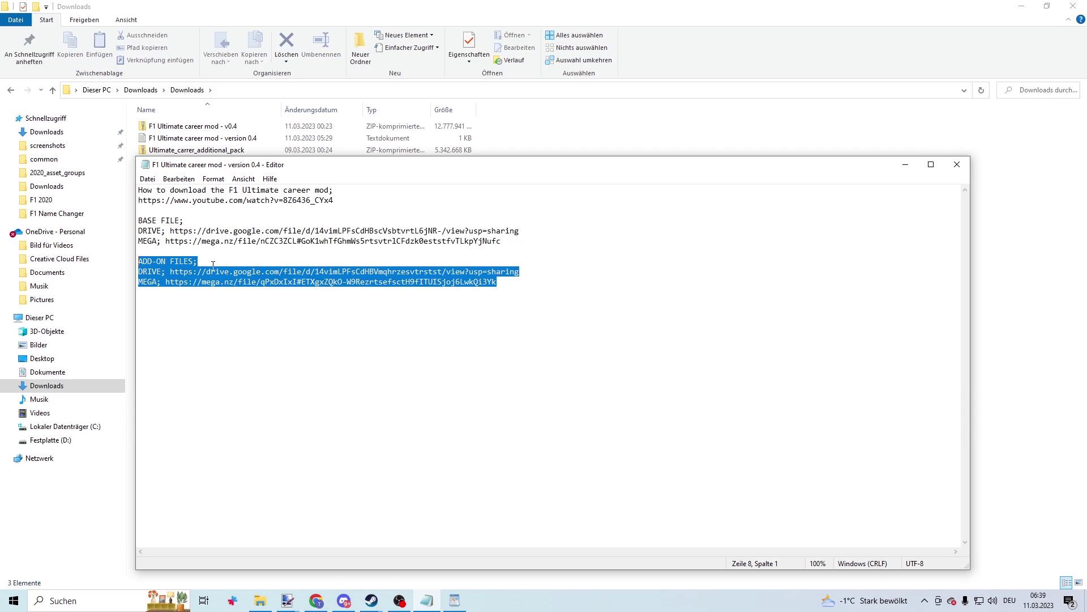
click(577, 127)
click(188, 128)
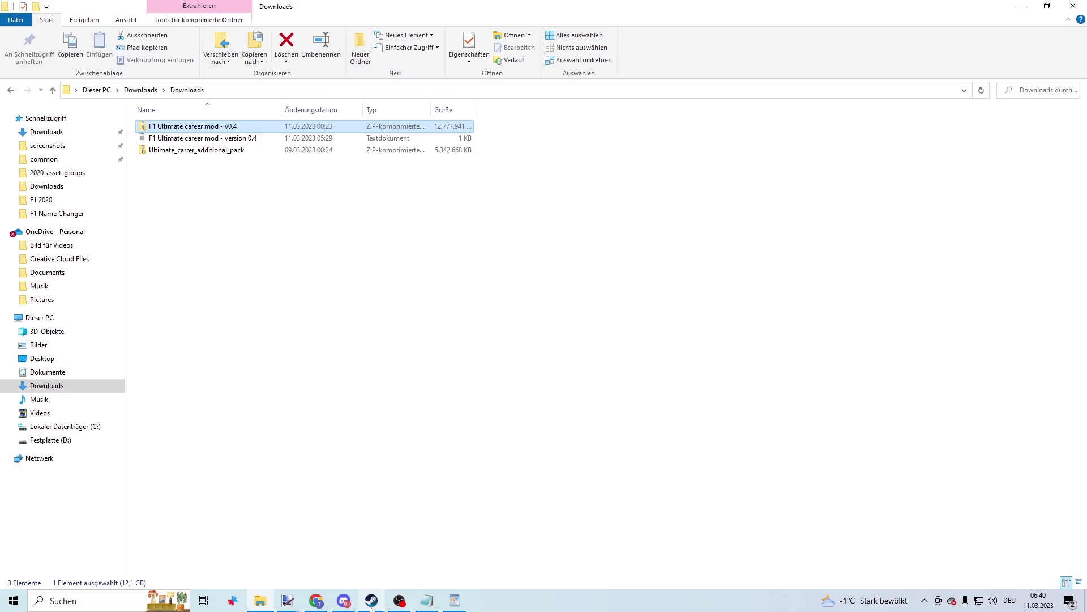
Step: Open F1 2020's Properties from the Steam game library
mouse_move(371, 605)
click(281, 553)
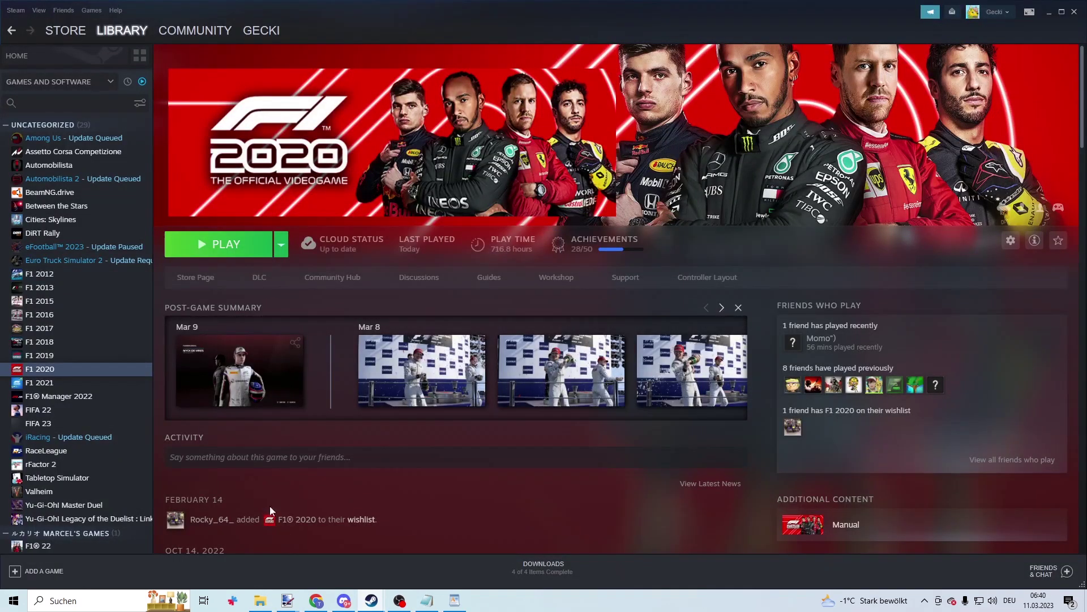
right_click(107, 376)
click(140, 446)
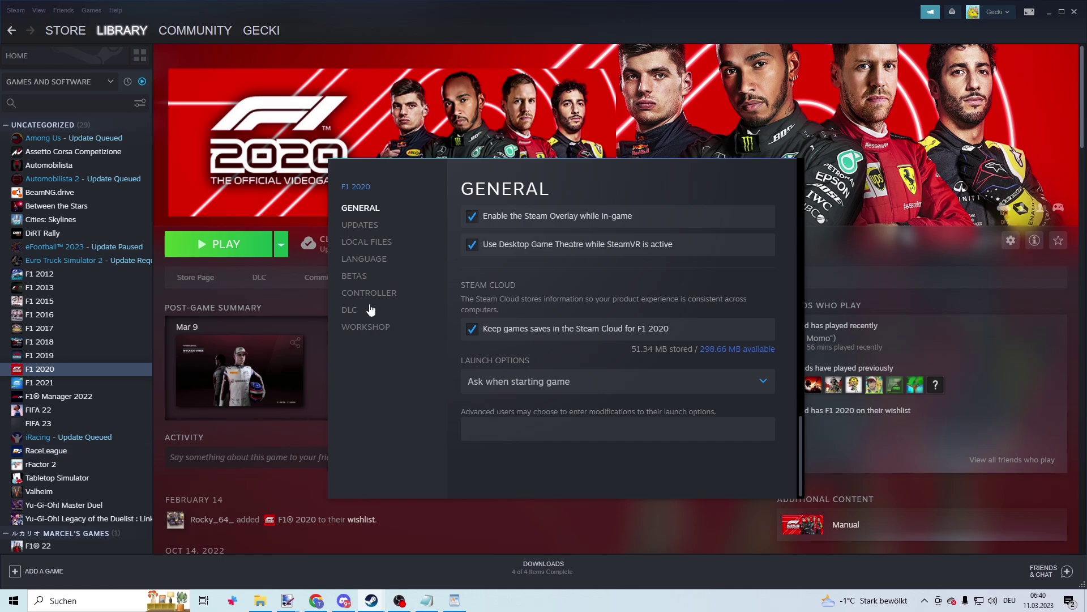
Step: Set F1 2020 to always stay updated, then browse its local files to open the install folder
click(361, 225)
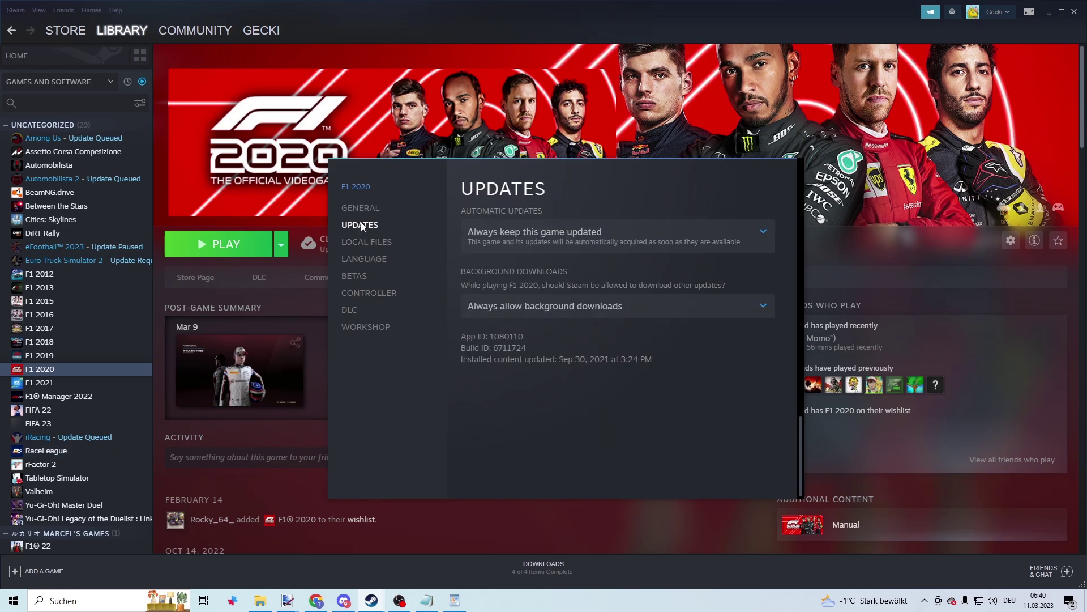
click(499, 232)
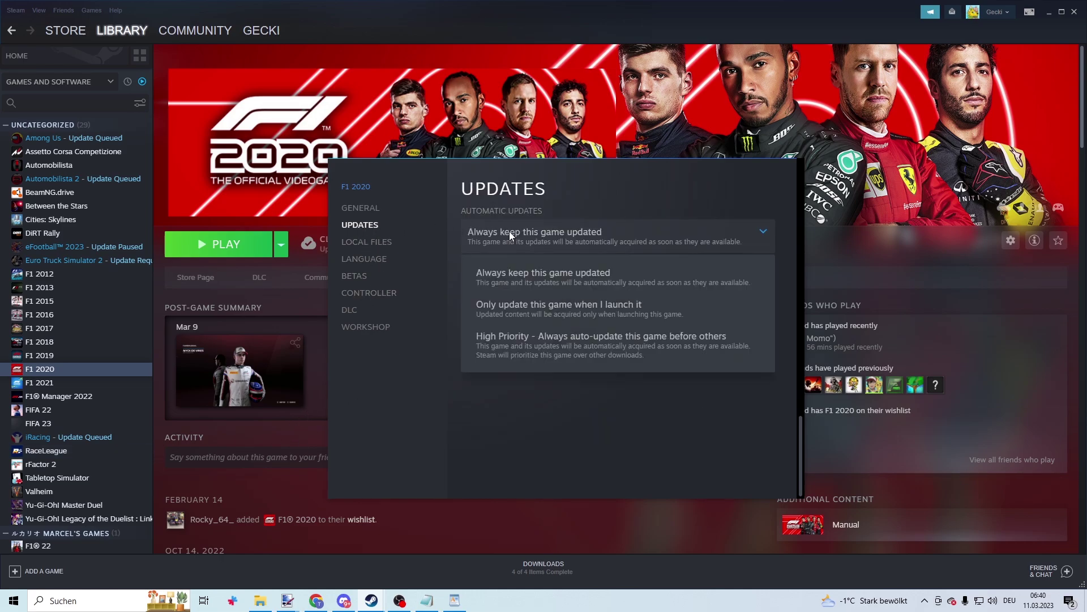
click(536, 281)
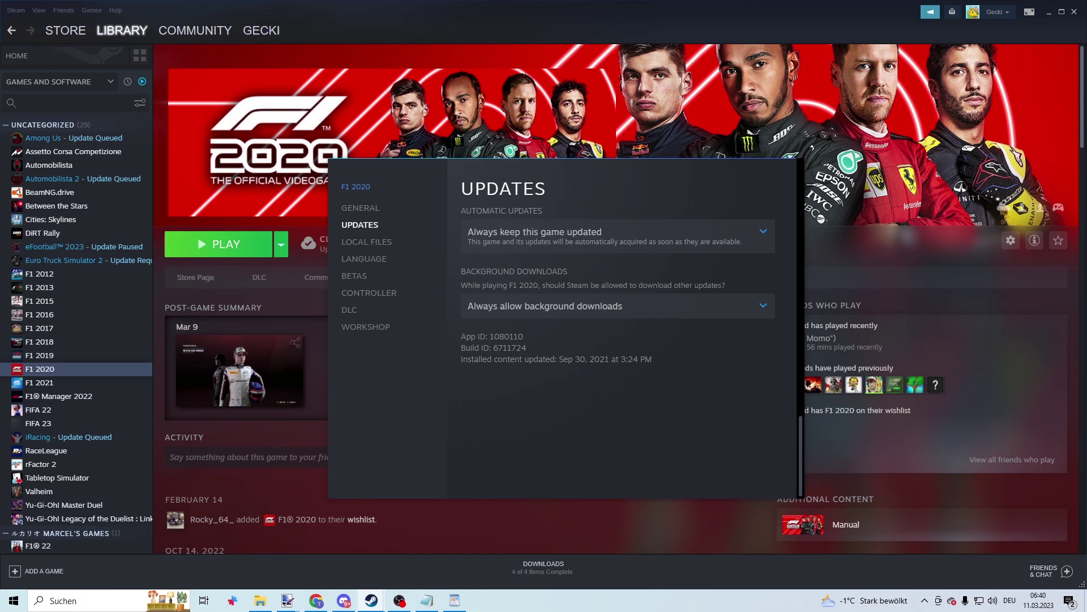
click(368, 242)
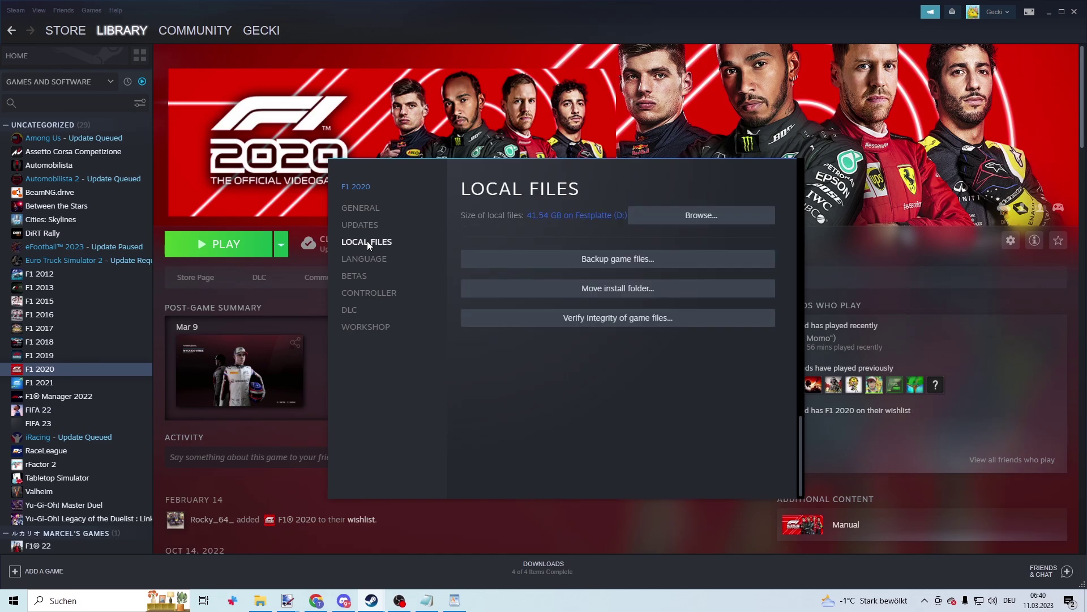
click(700, 220)
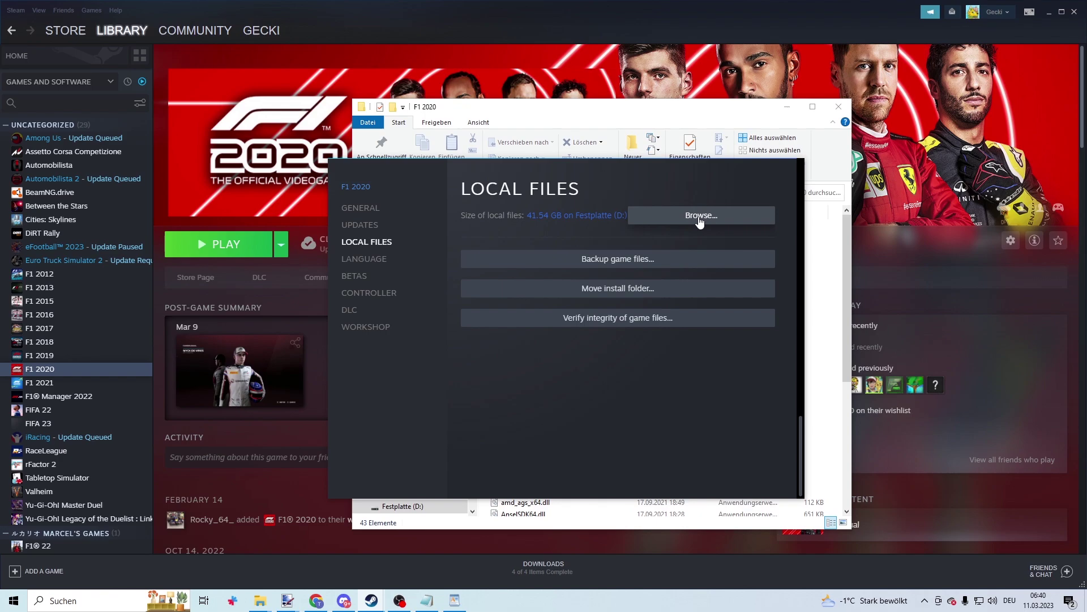
Step: Maximize the F1 2020 folder window, go up to common, and bring the 7-Zip archive forward
click(633, 116)
double_click(633, 116)
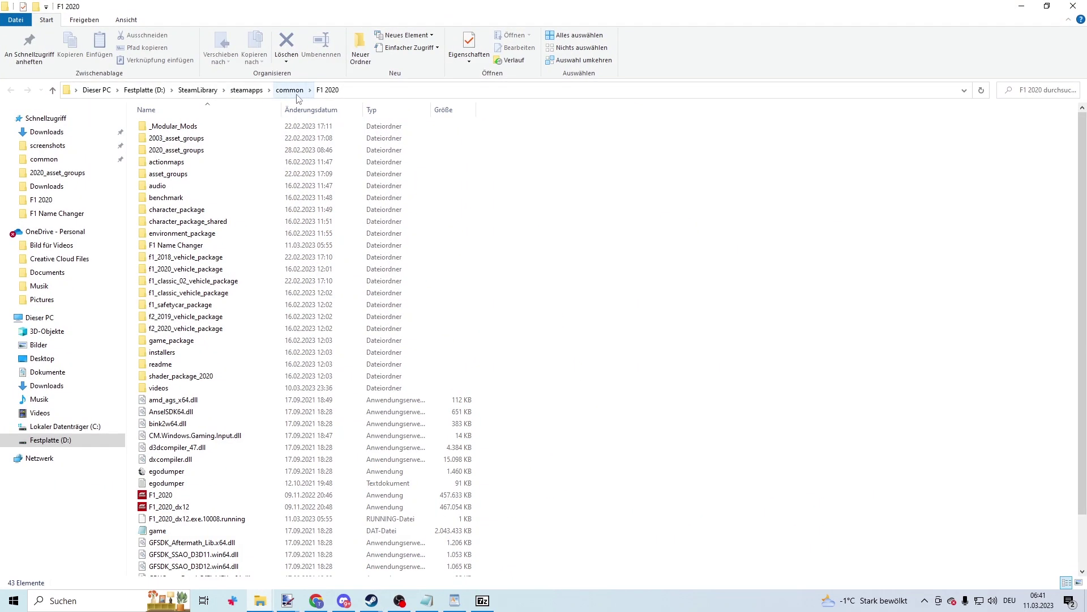
click(290, 91)
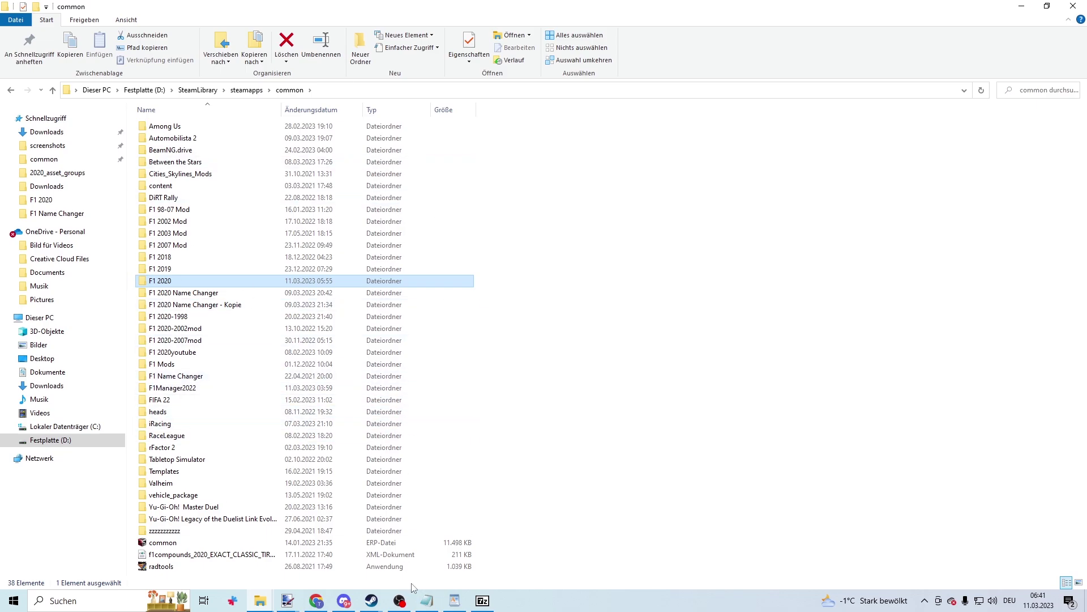
click(491, 601)
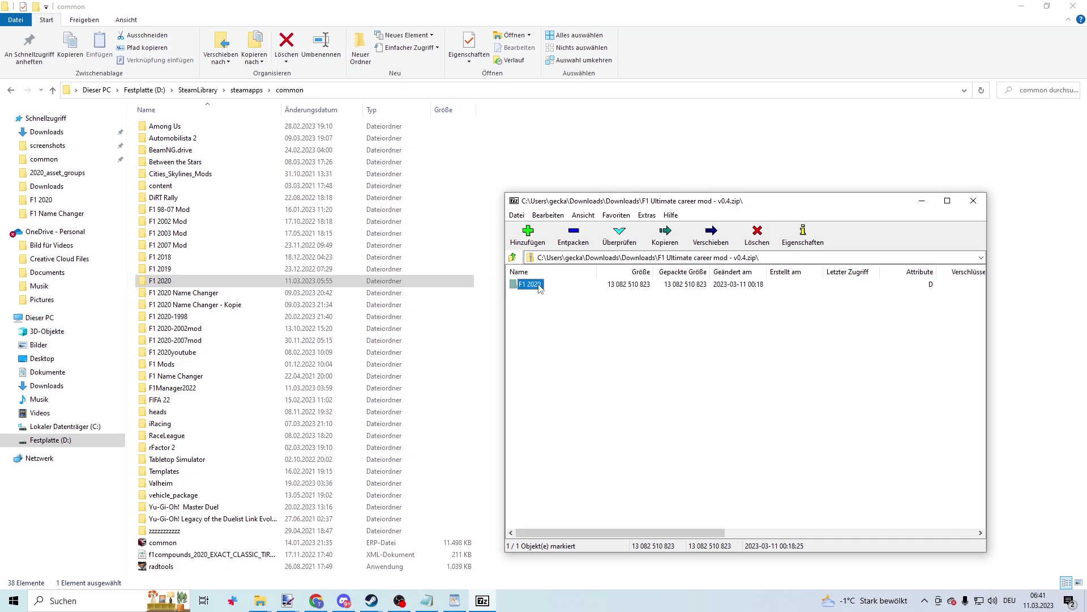
Step: Drag the archive's F1 2020 folder into common and let the extraction run in the background
drag(538, 286, 288, 93)
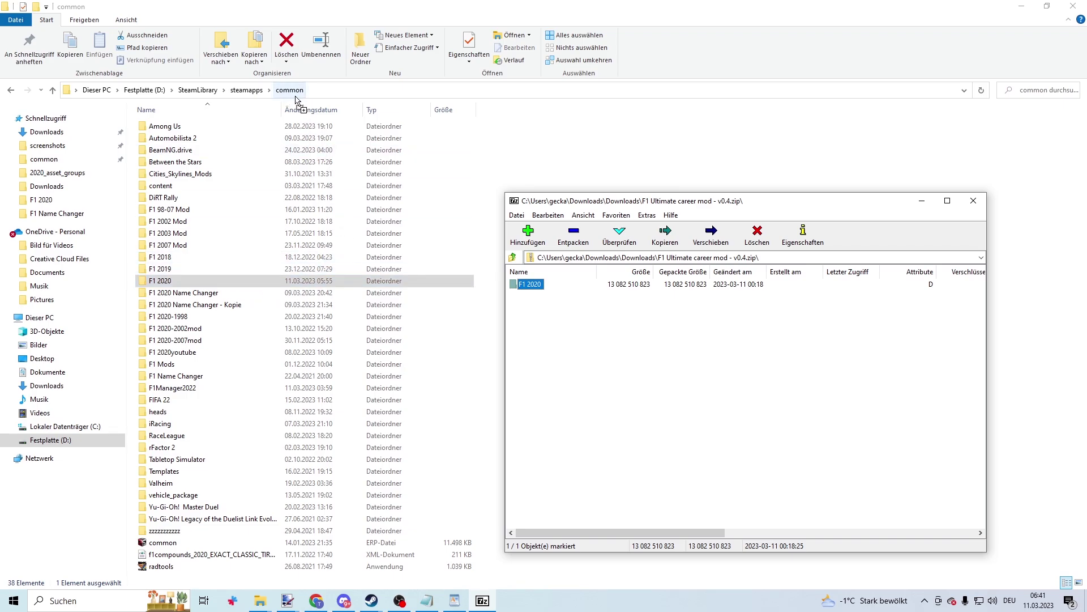
drag(295, 101, 292, 96)
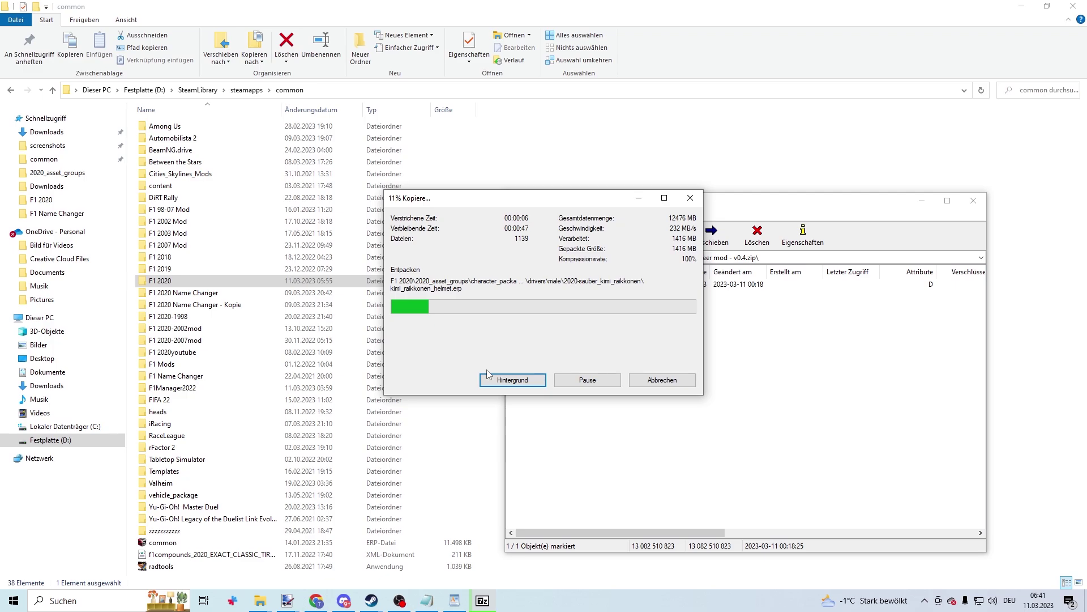
click(488, 375)
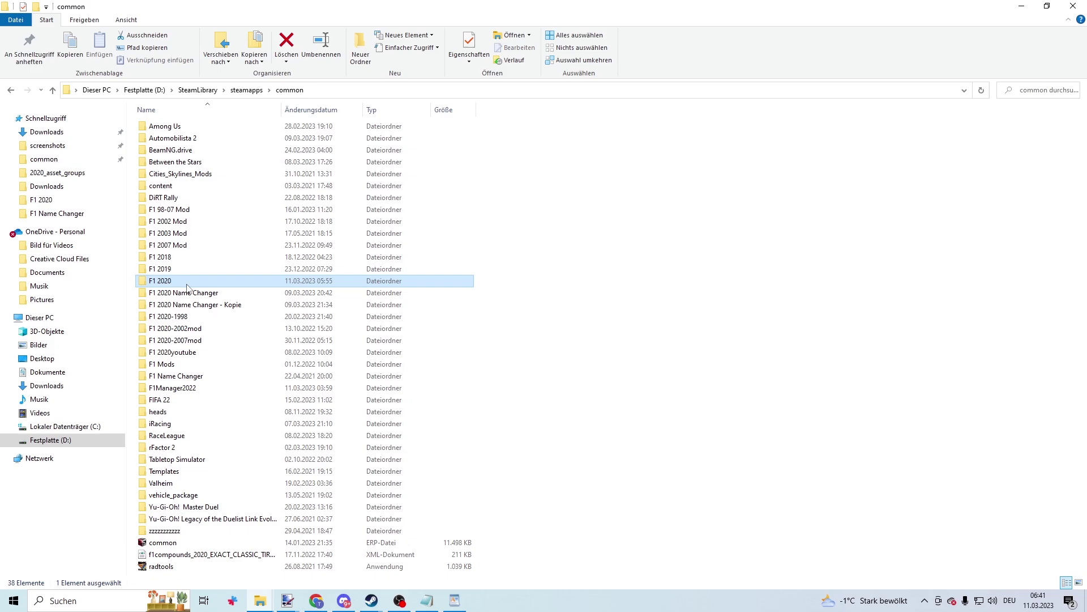
Step: Open the F1 2020 game folder in common, look over its folders, and open F1 Name Changer
double_click(168, 284)
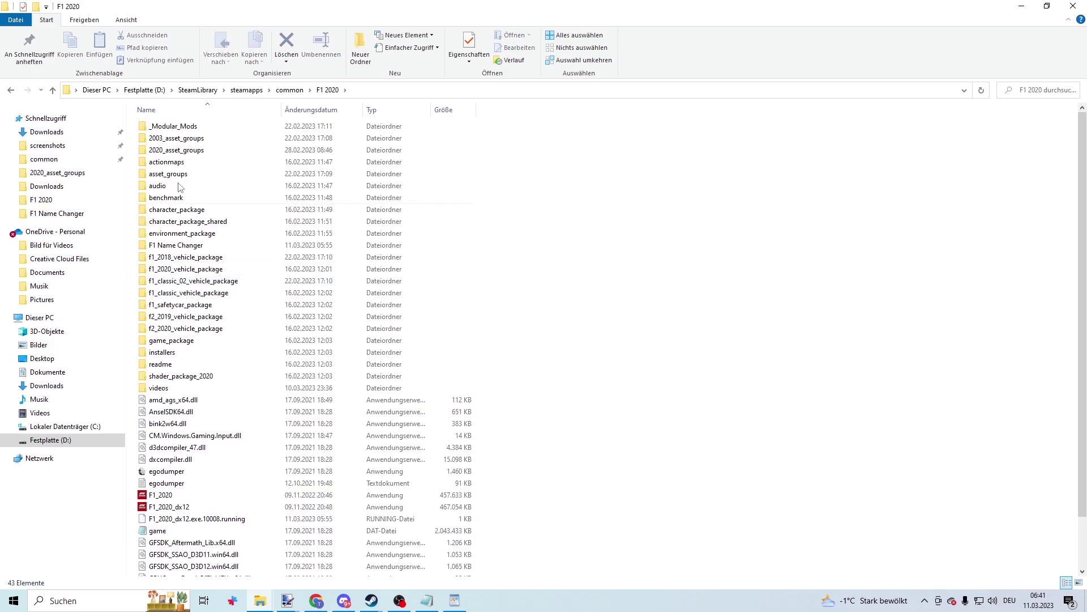
click(182, 128)
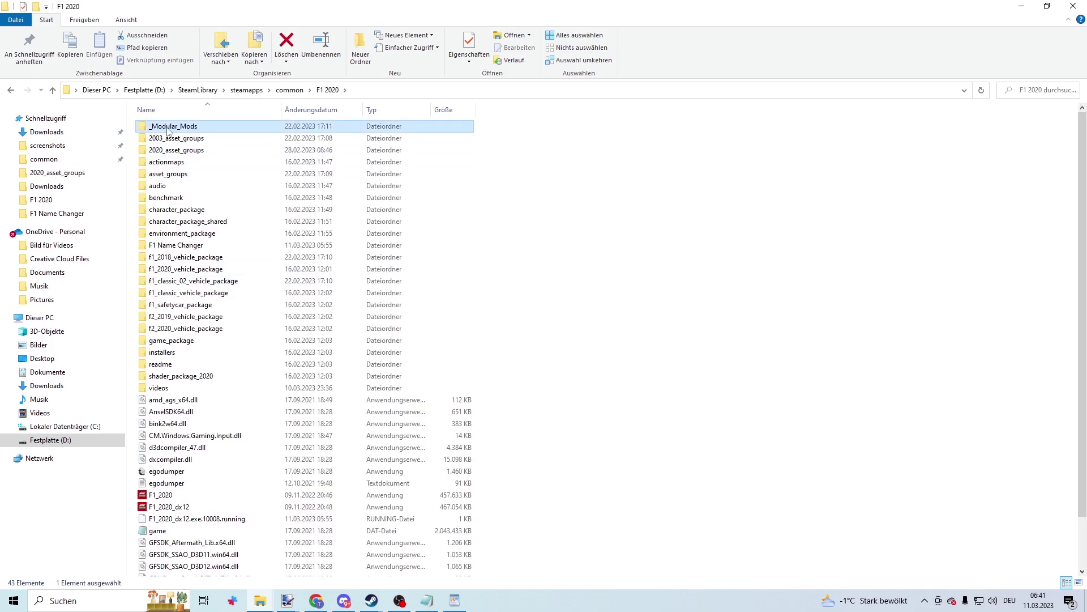
click(176, 164)
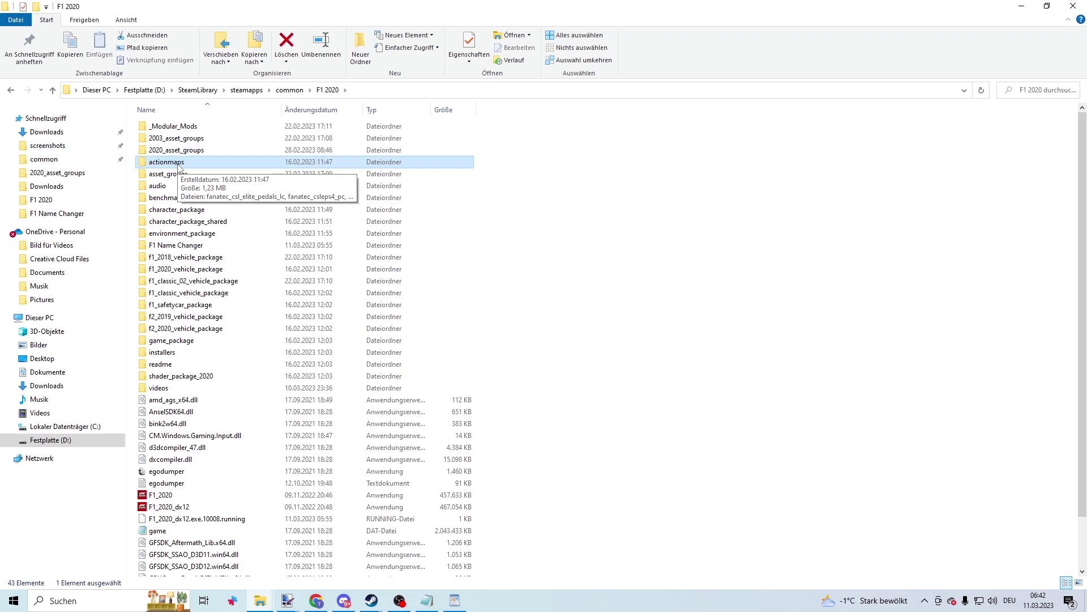
click(587, 219)
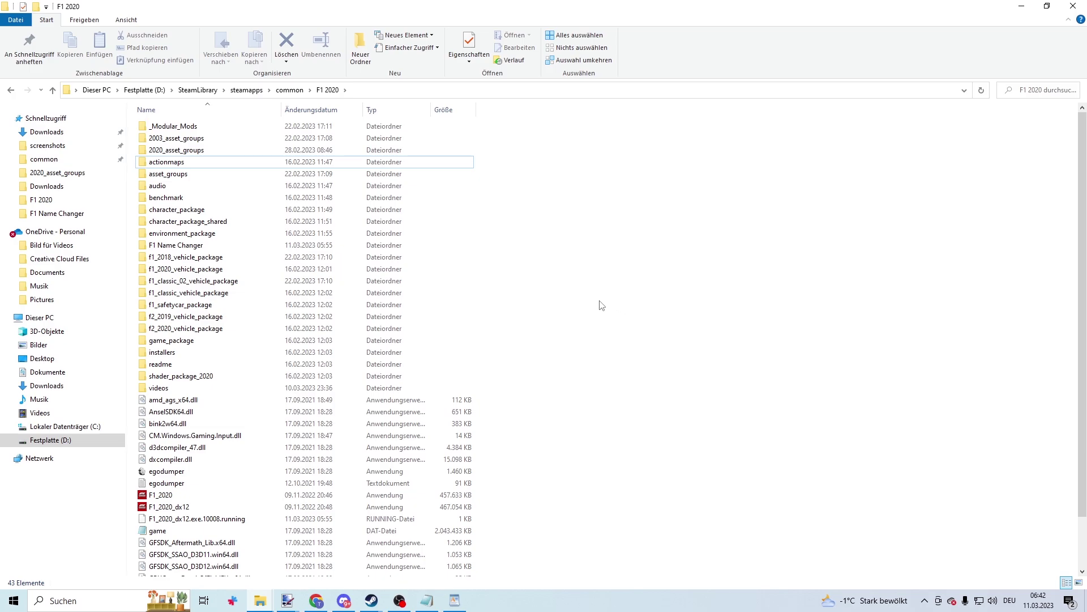
click(167, 250)
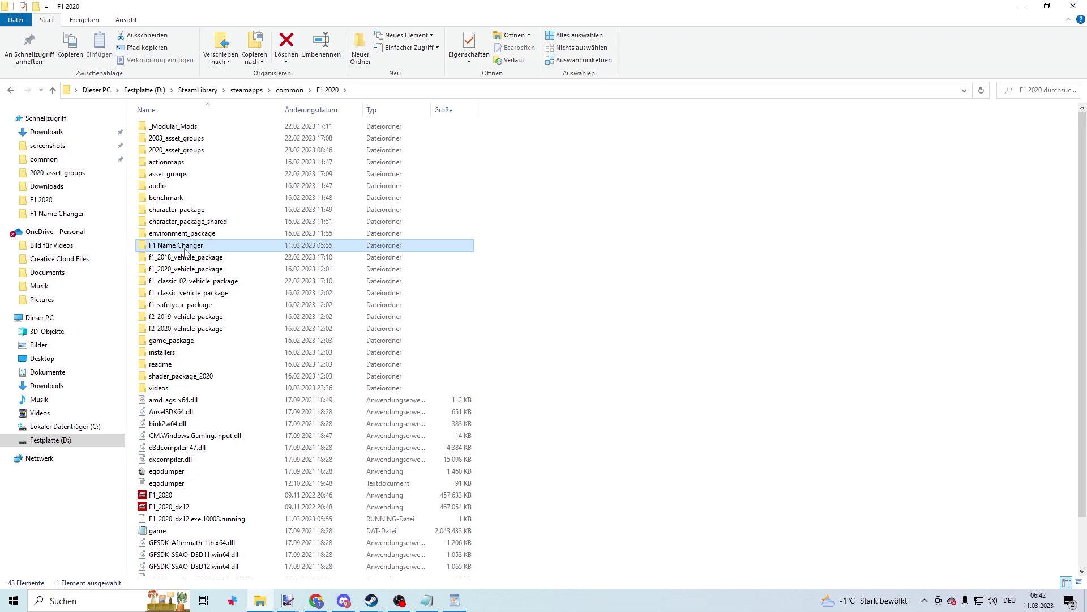
double_click(184, 250)
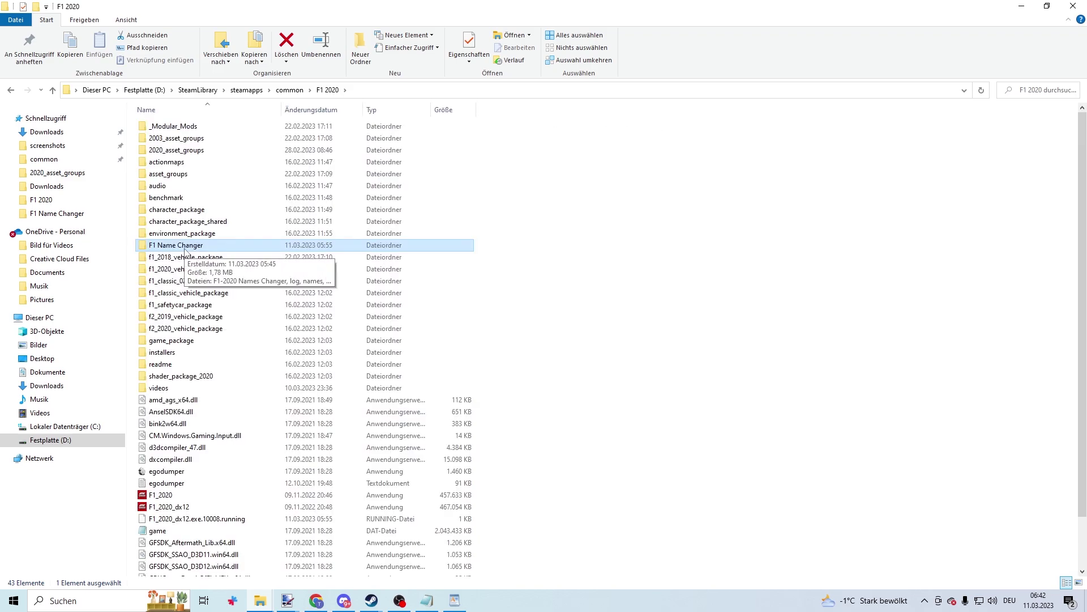
Step: Open the F1 Name Changer folder and pin it to Quick access (Schnellzugriff)
double_click(186, 251)
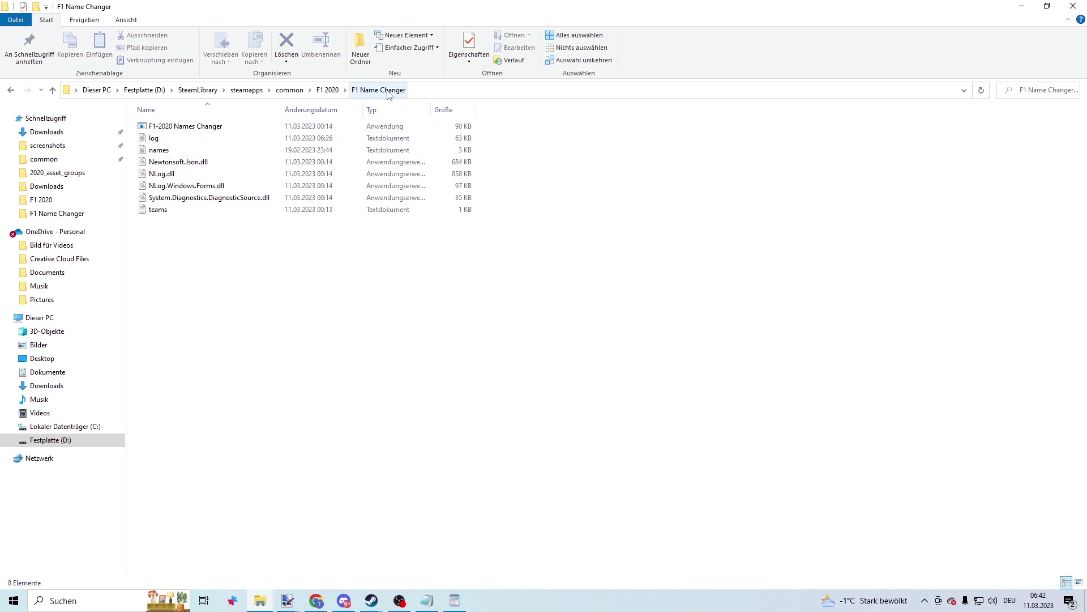
drag(389, 95, 74, 134)
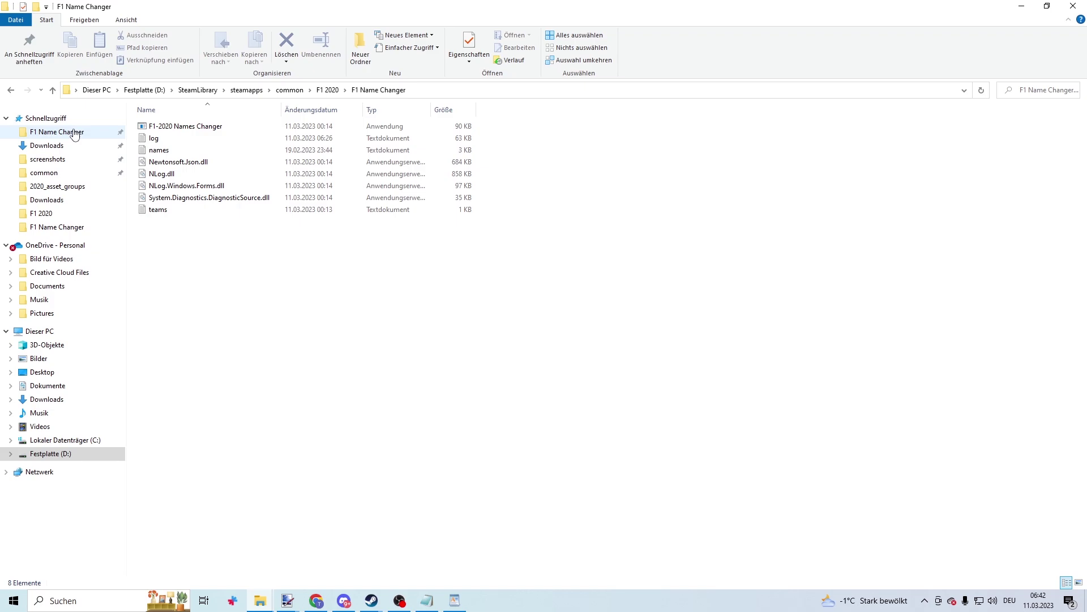
Step: Launch F1 2020 from the Steam tray icon's game list
click(925, 600)
right_click(924, 532)
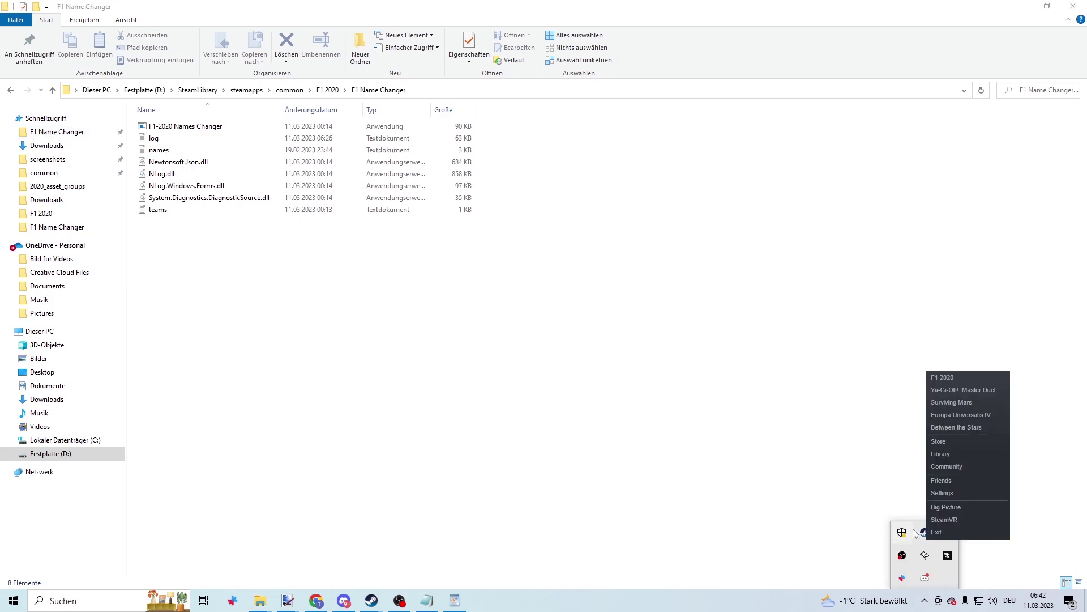
click(946, 379)
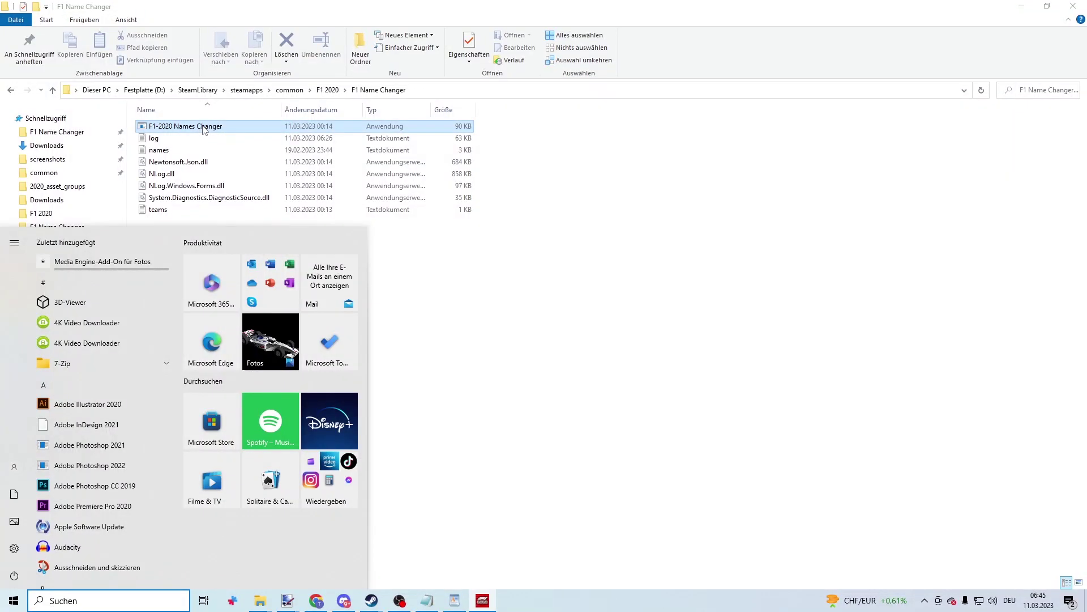
Step: Run F1-2020 Names Changer, write the names to F1, and check drivers in game
double_click(205, 130)
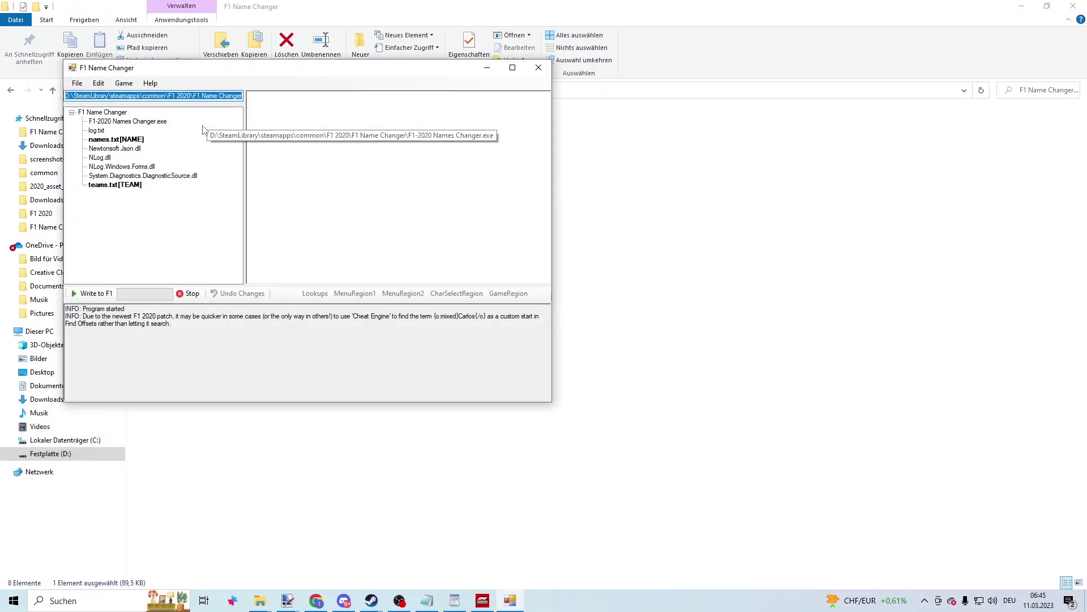
click(100, 294)
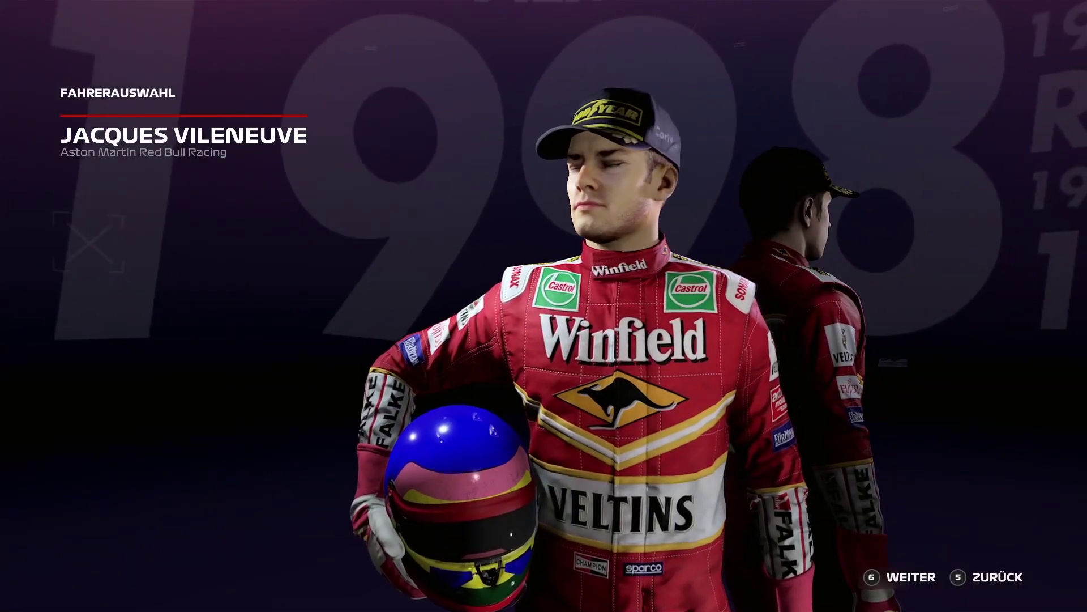
key(Left)
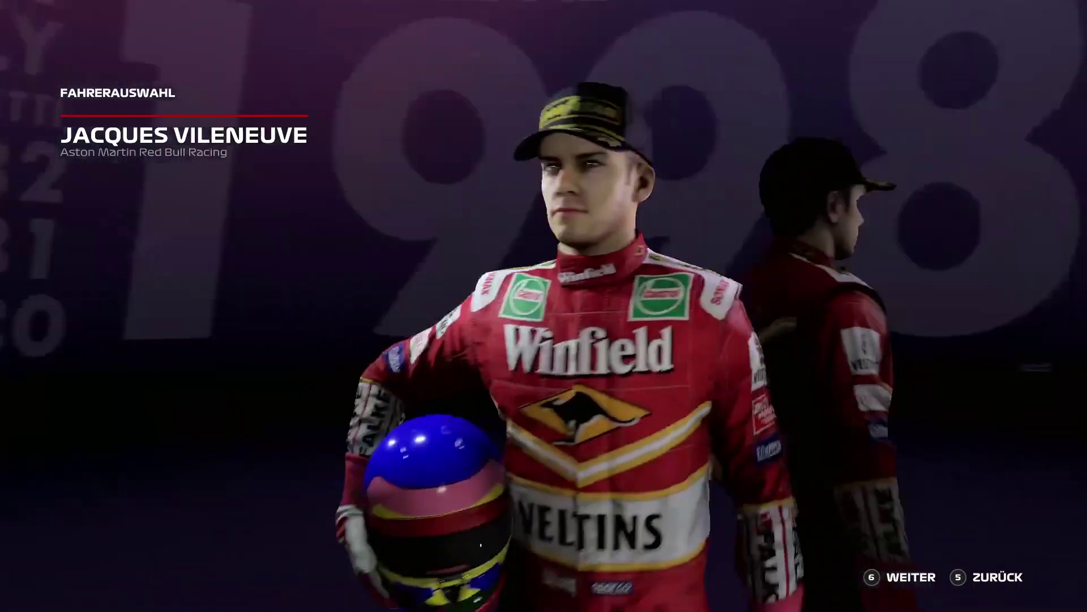
key(Right)
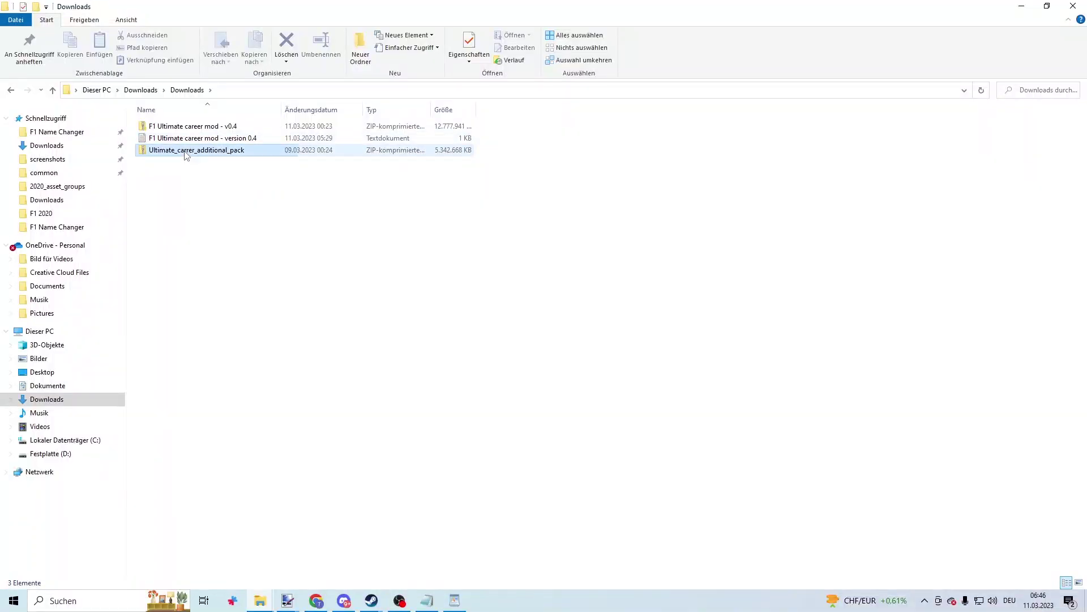
Step: Open Ultimate_carrer_additional_pack and look over its 1999, 2000, Additional content and My Team Skins folders
double_click(185, 151)
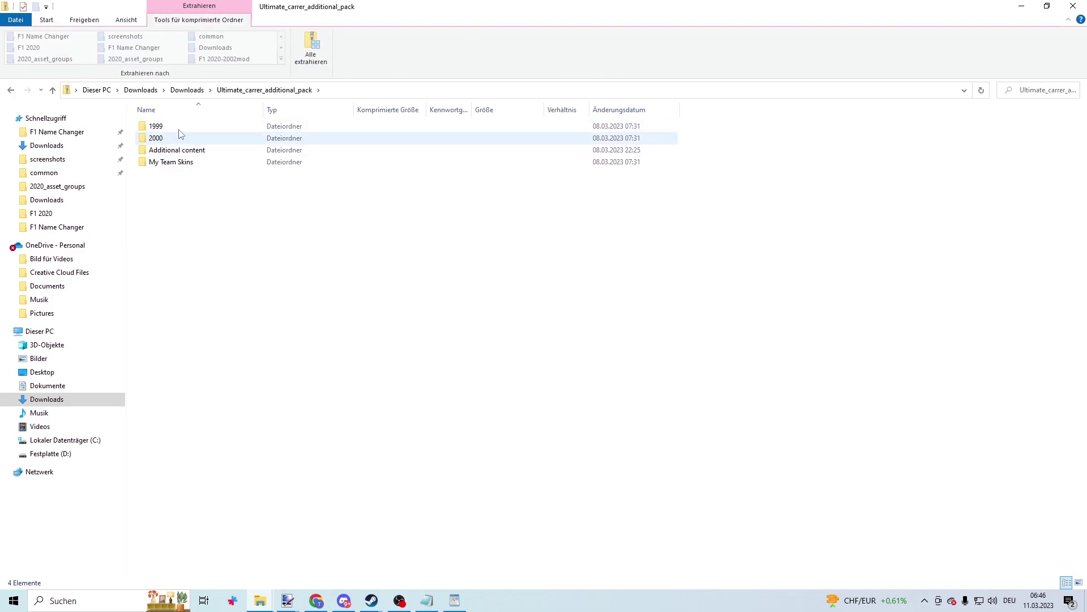
click(187, 90)
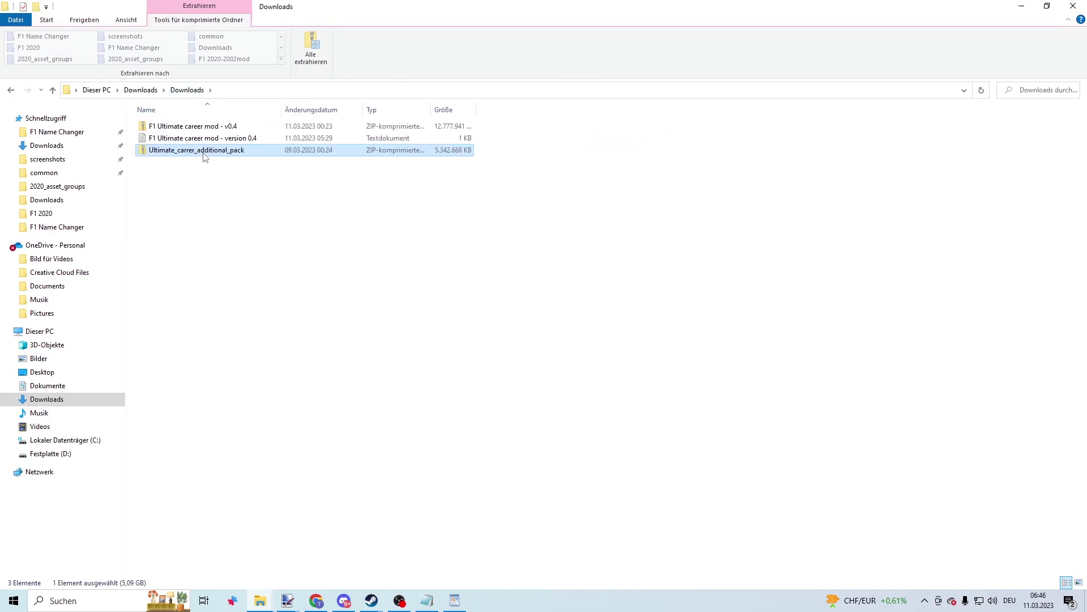
double_click(204, 151)
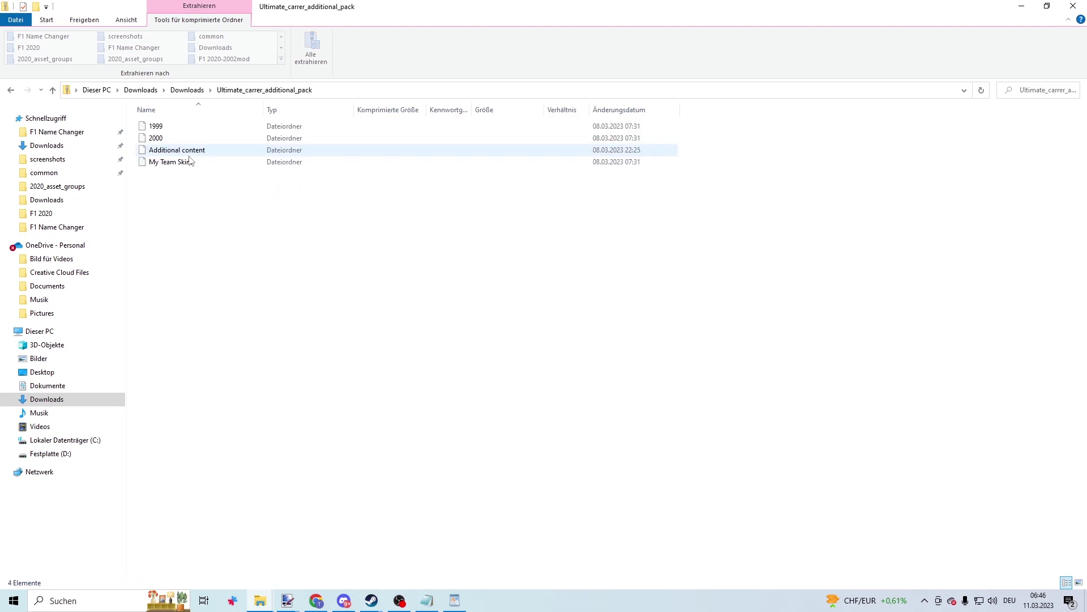
click(204, 152)
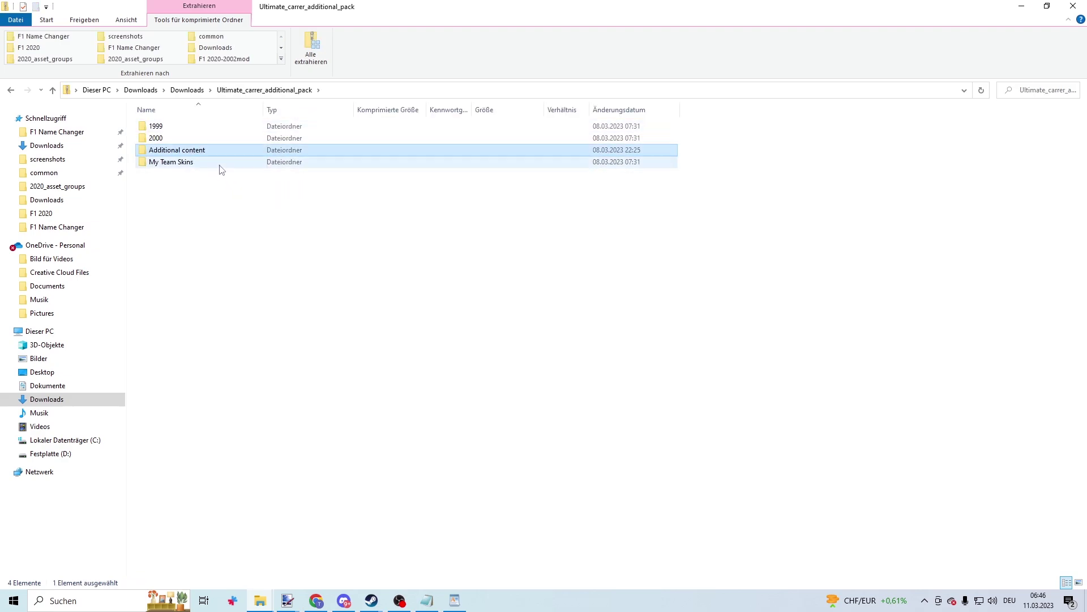
drag(234, 182, 146, 118)
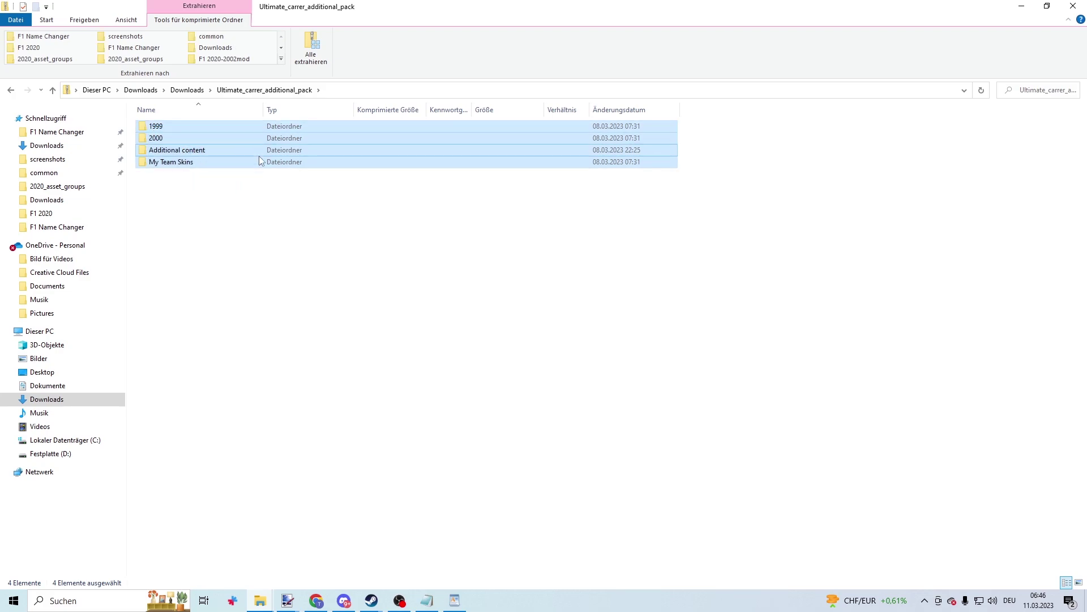
click(342, 261)
click(164, 138)
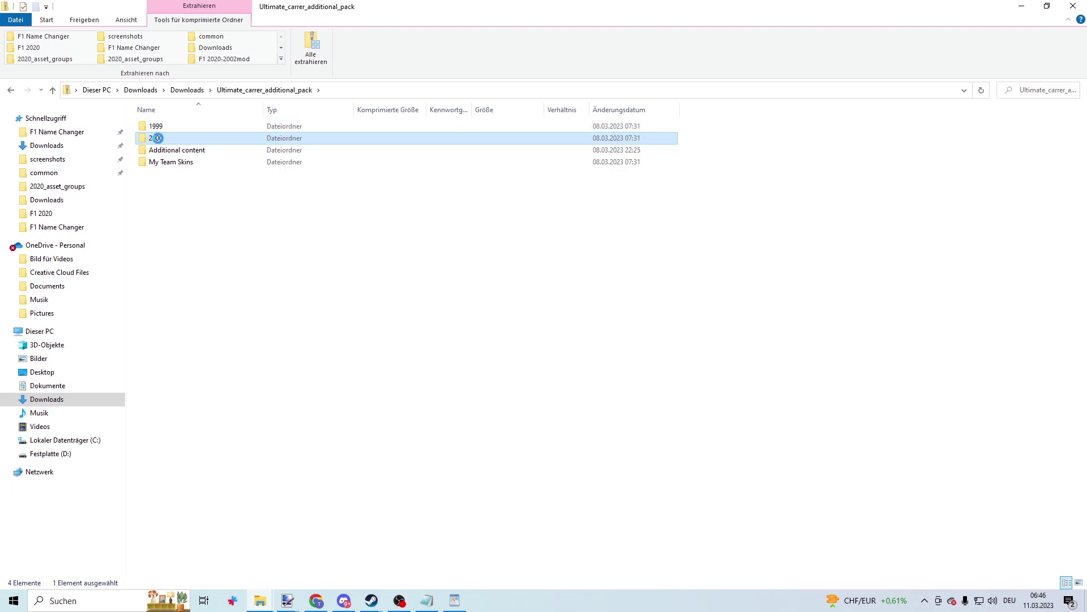
click(188, 152)
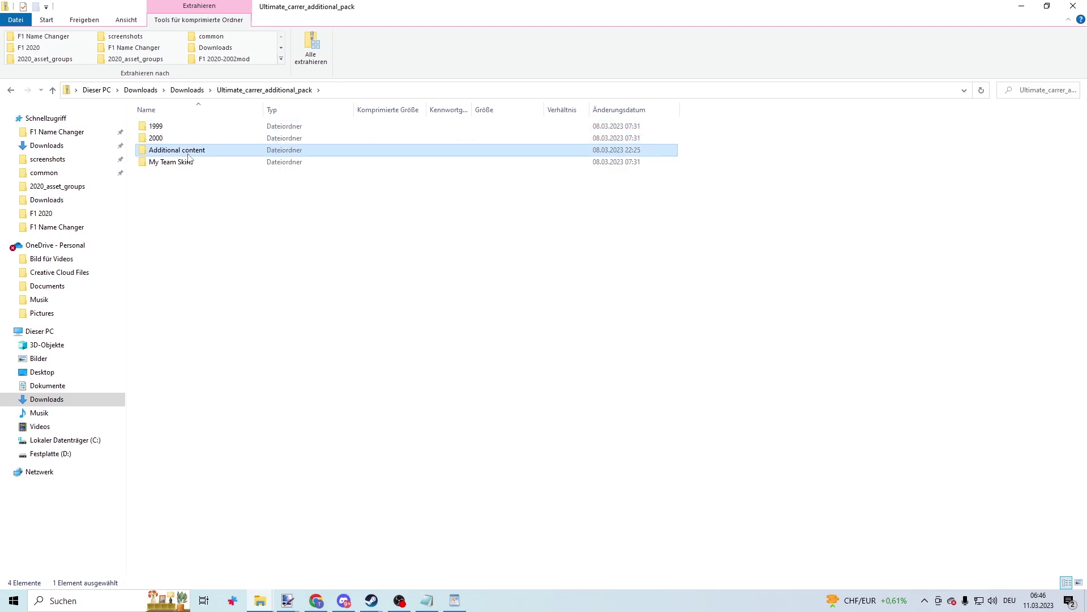
Step: Preview the 1998 Helmets with original Sponsors and Helmet templates for dds files folders
double_click(189, 157)
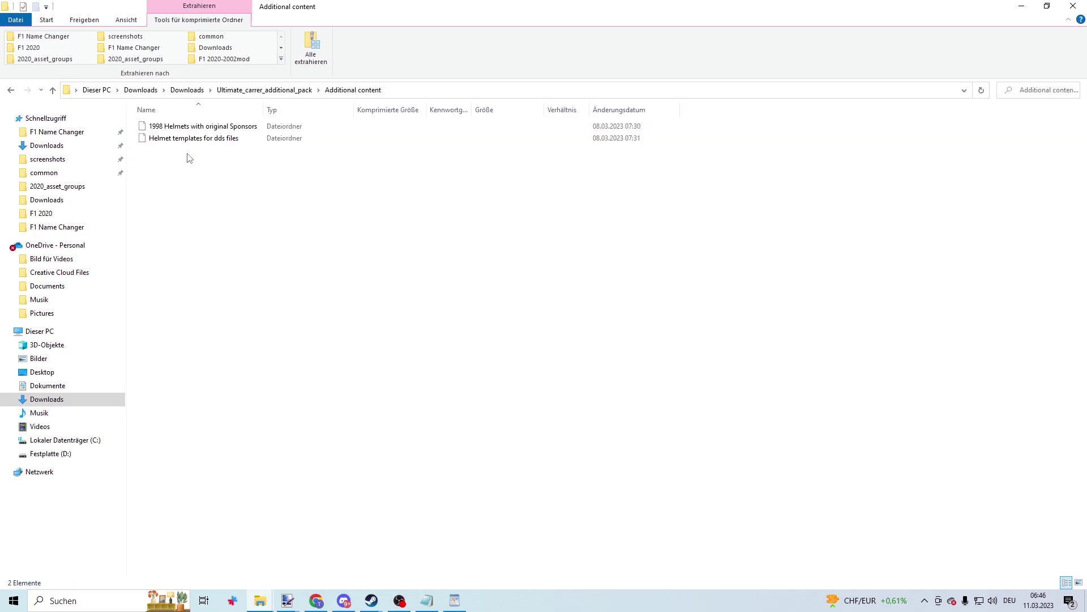
double_click(187, 128)
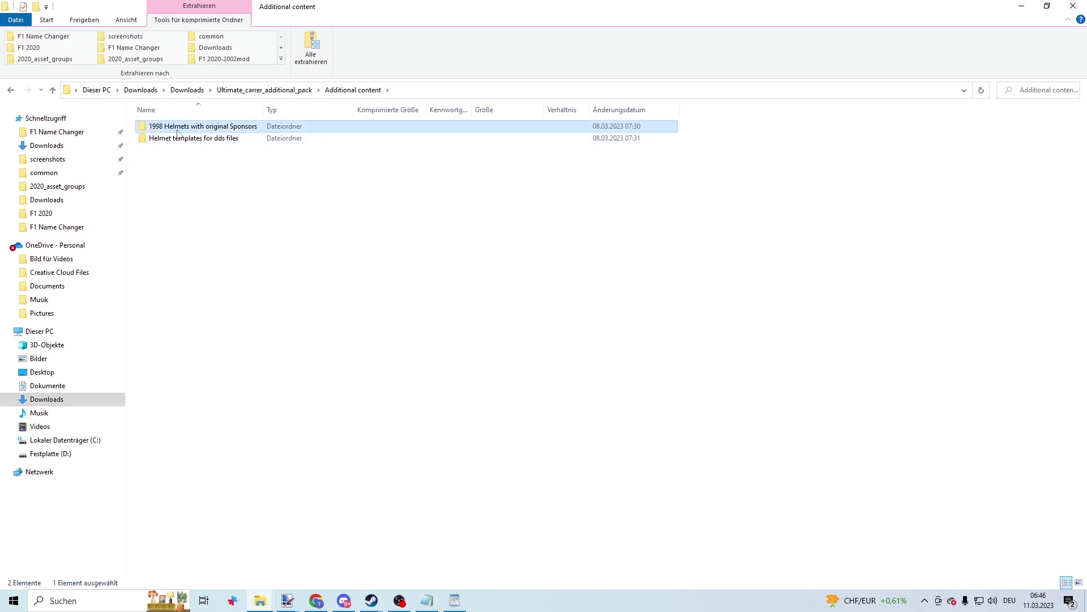
click(10, 91)
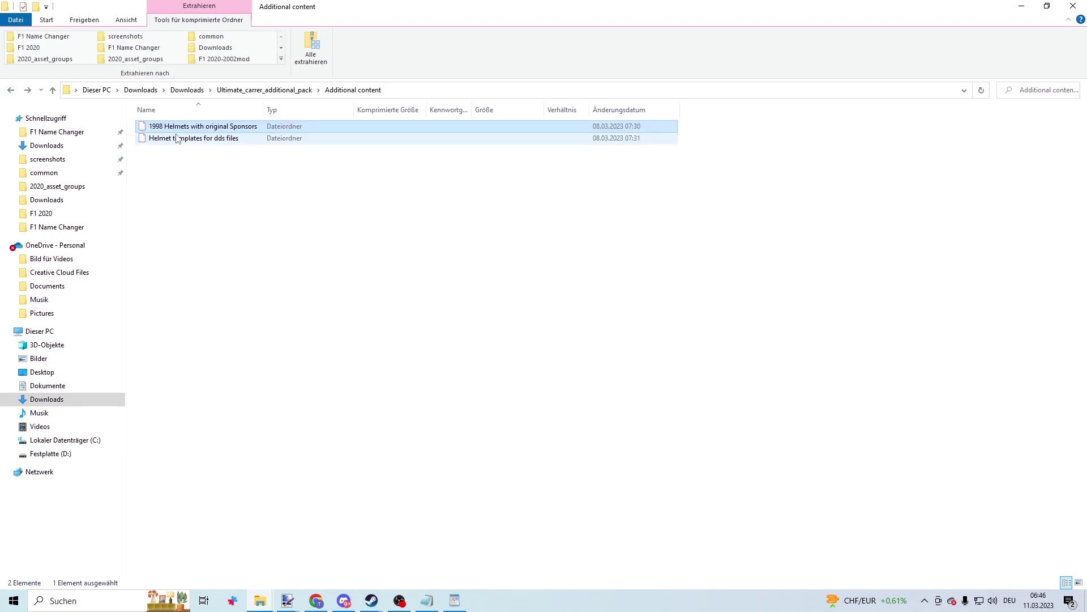
click(176, 139)
double_click(177, 138)
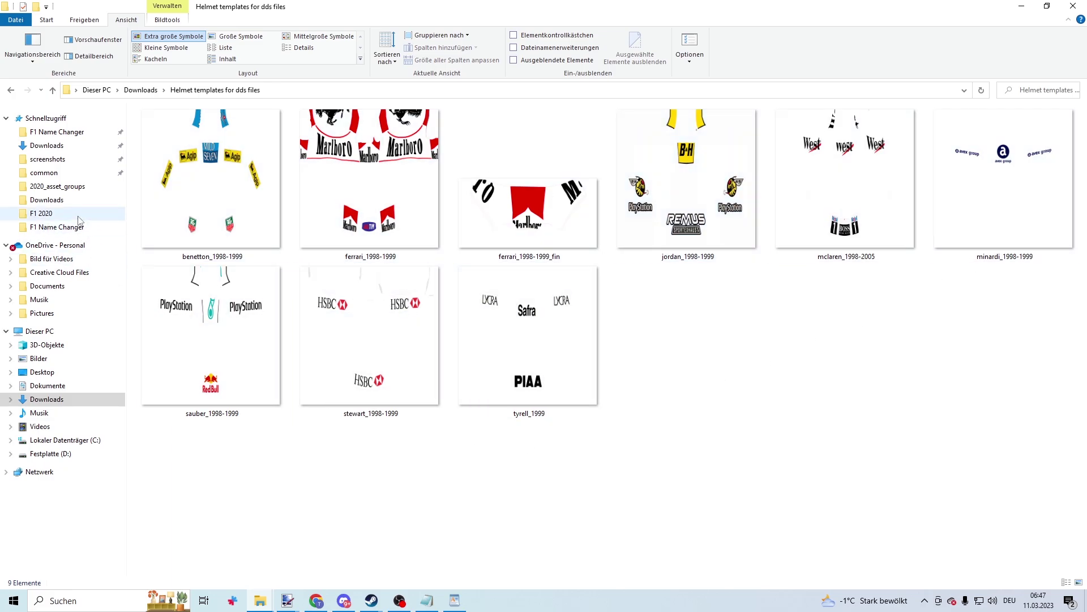
Step: Go back to Downloads and reopen the Ultimate_carrer_additional_pack archive
click(60, 146)
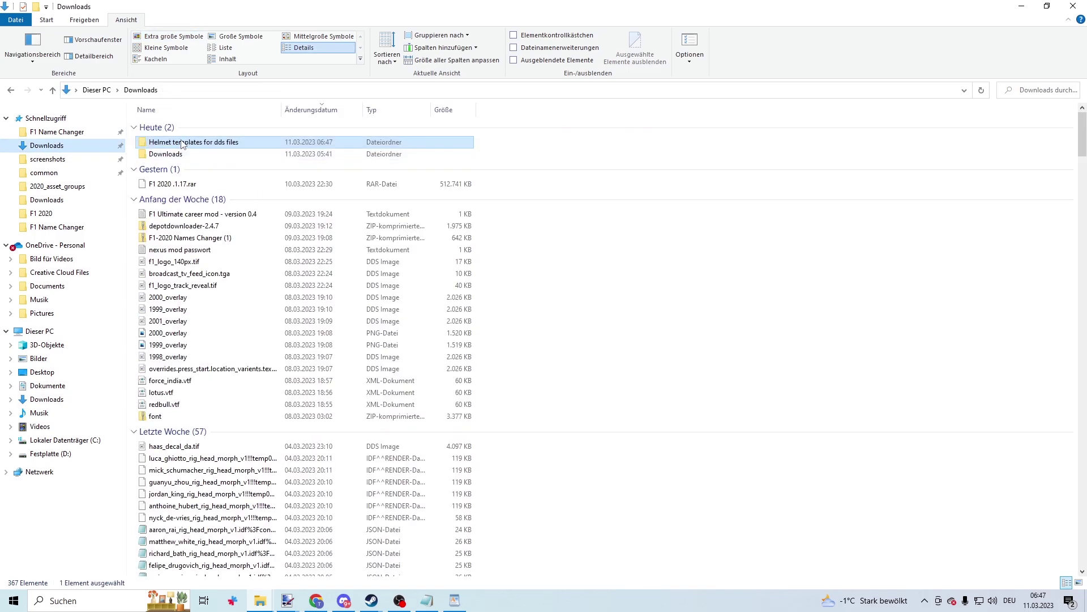
click(175, 154)
double_click(176, 154)
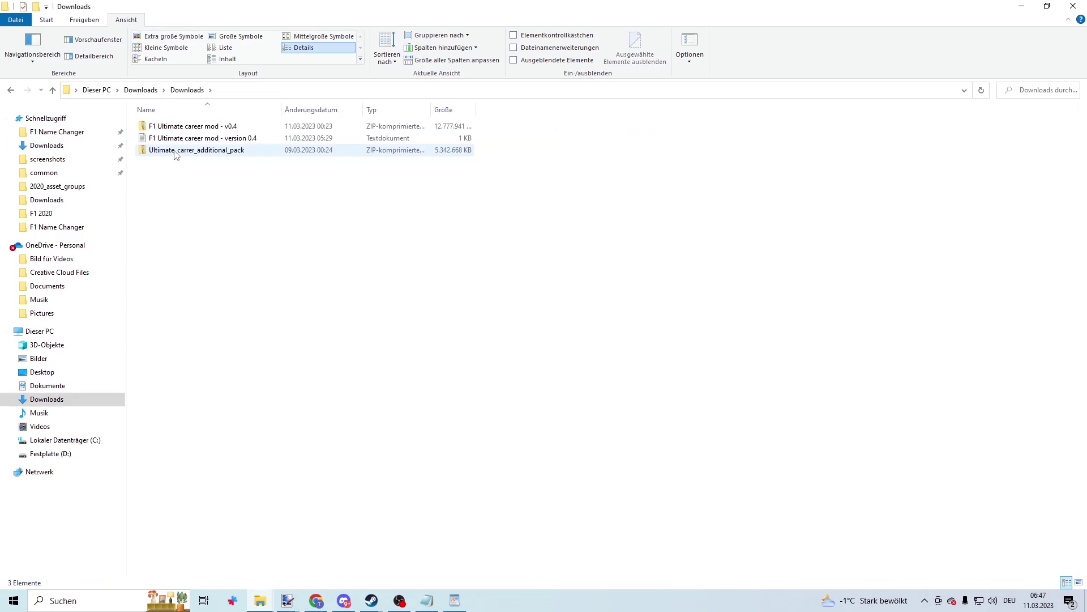
click(175, 151)
double_click(176, 152)
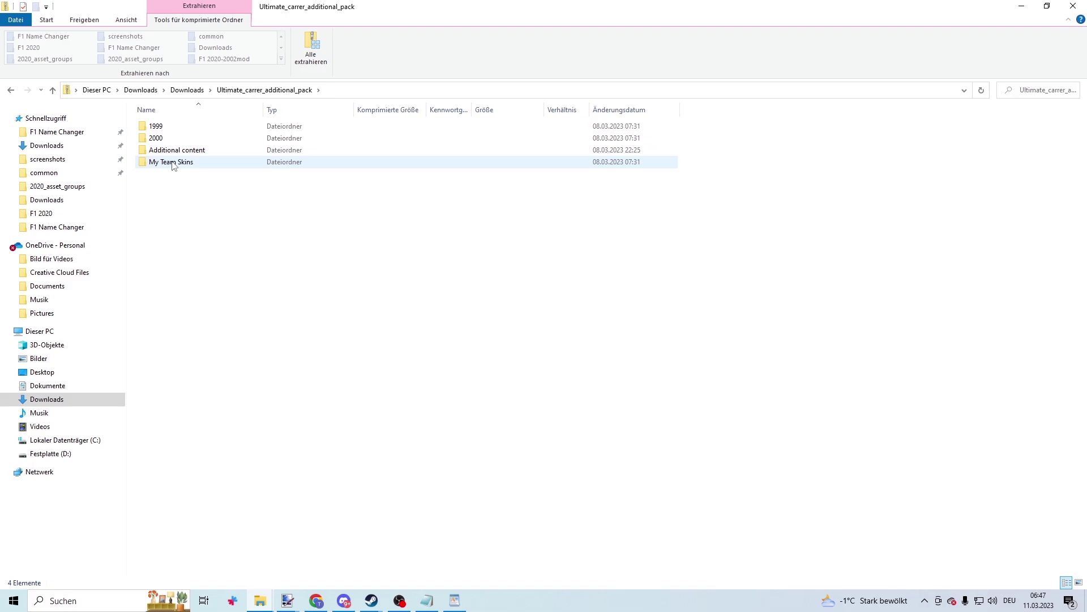
click(174, 165)
key(Return)
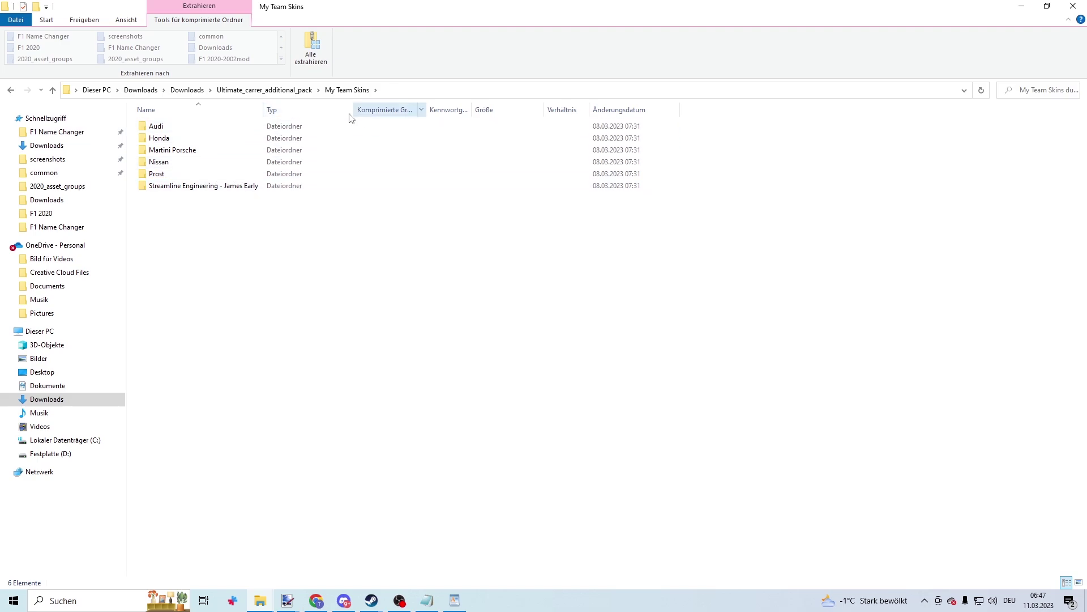
click(290, 92)
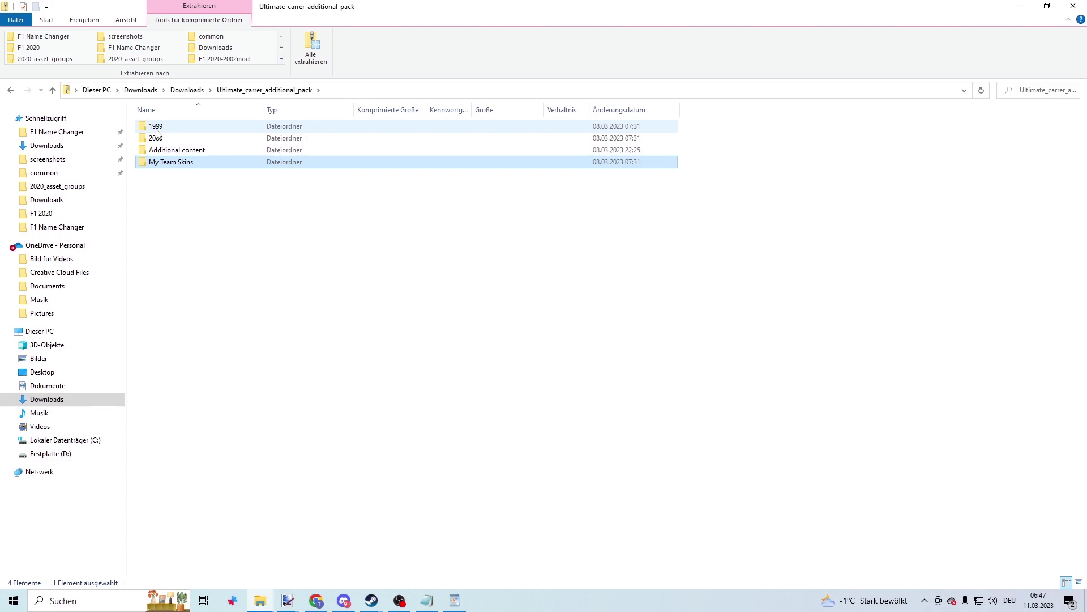
Step: Copy the 1999 folder's F1 2020 folder and paste it into the Steam common folder
double_click(157, 131)
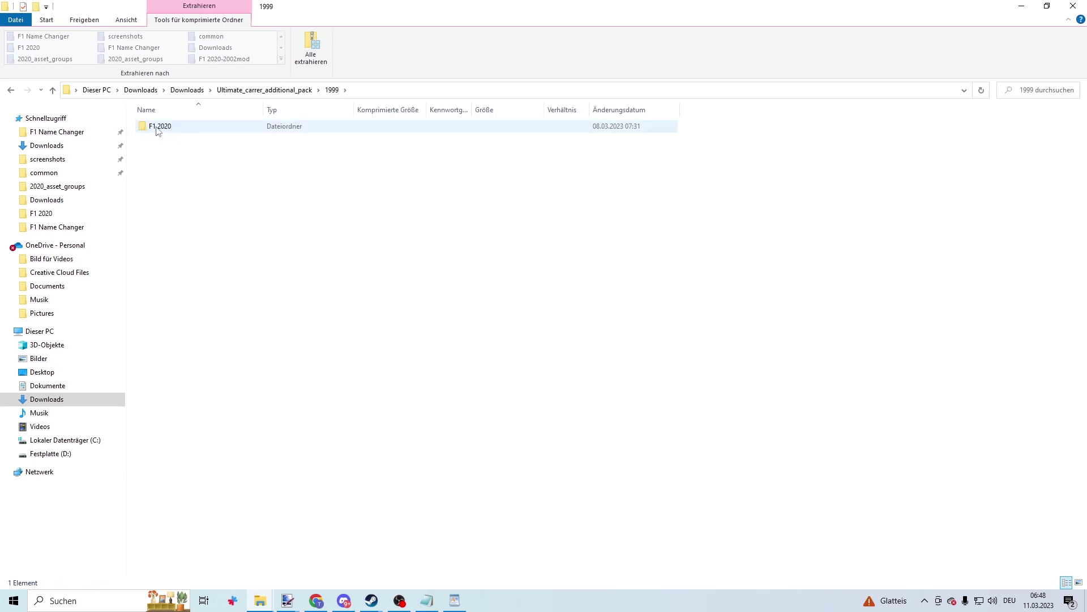
click(158, 130)
right_click(157, 130)
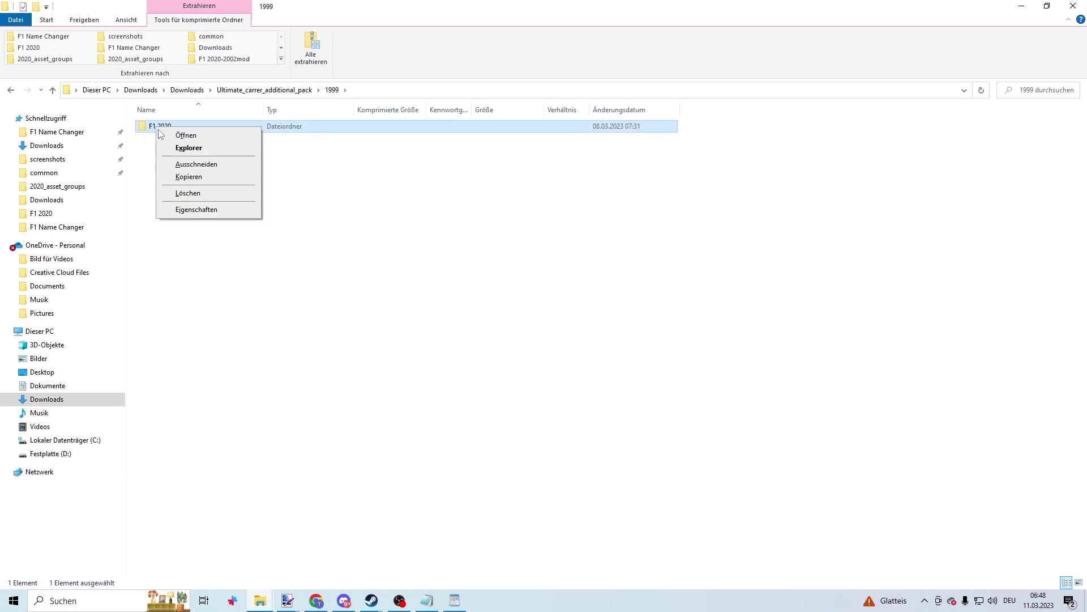
click(183, 178)
click(66, 176)
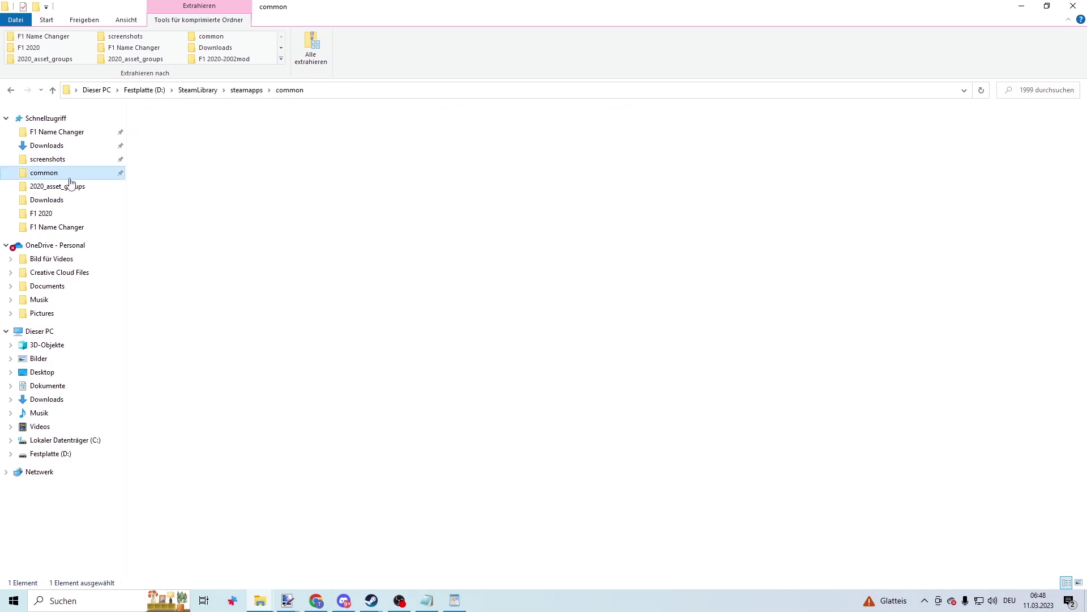
right_click(630, 221)
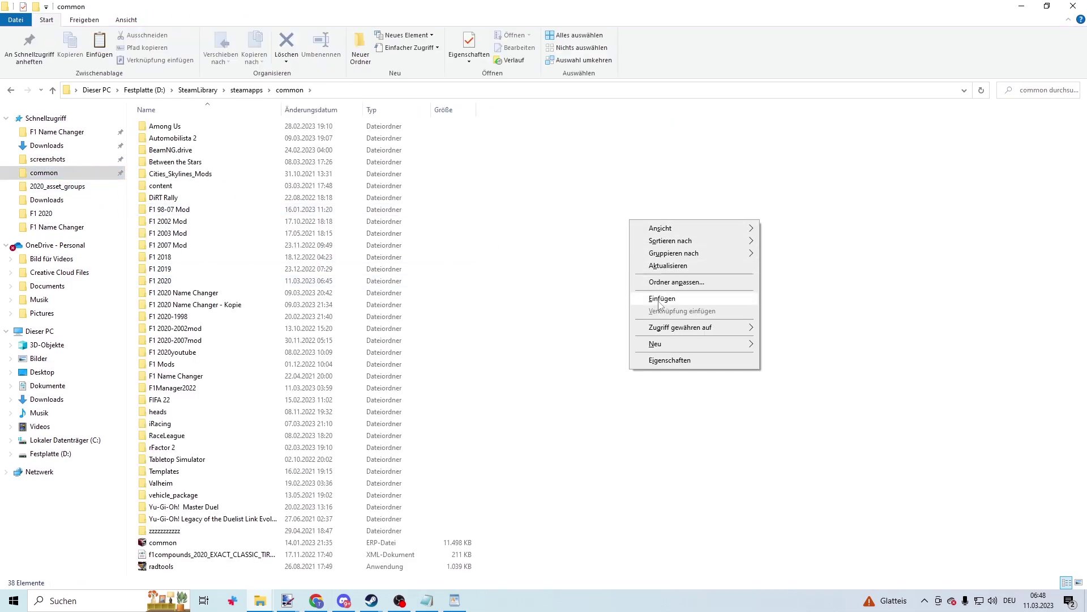
click(659, 302)
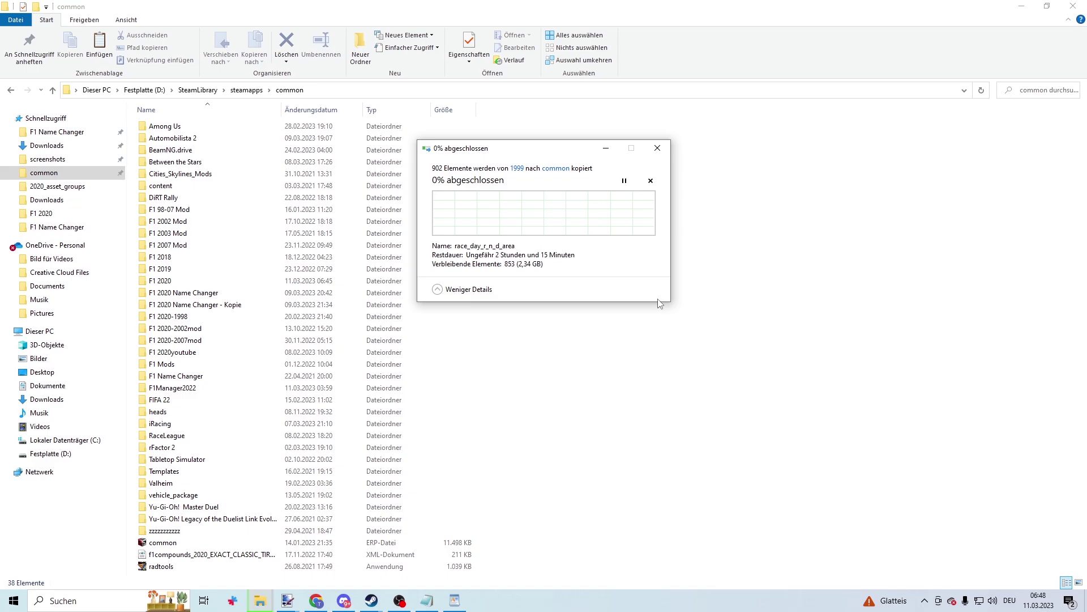
Step: Replace the existing destination files so the 1999 add-on copy into the common folder continues
click(505, 222)
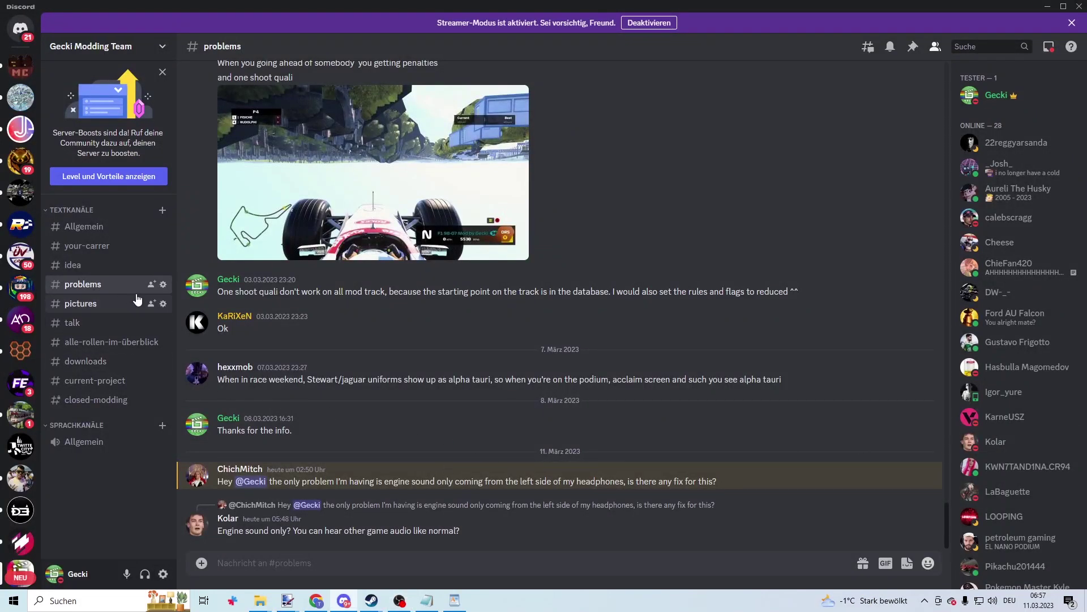
scroll(439, 368, up, 10)
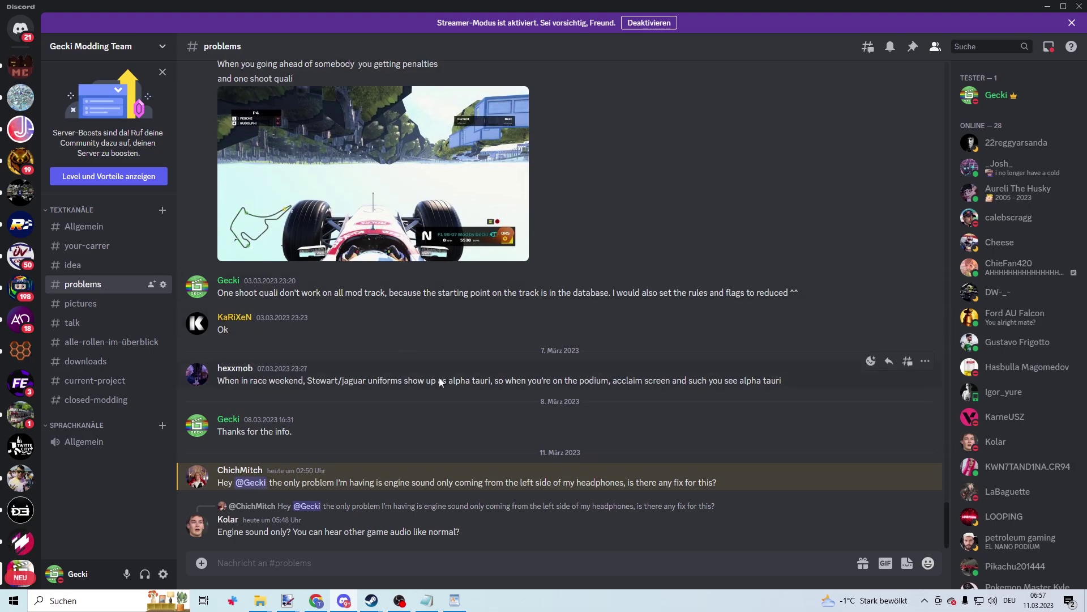
scroll(441, 396, up, 15)
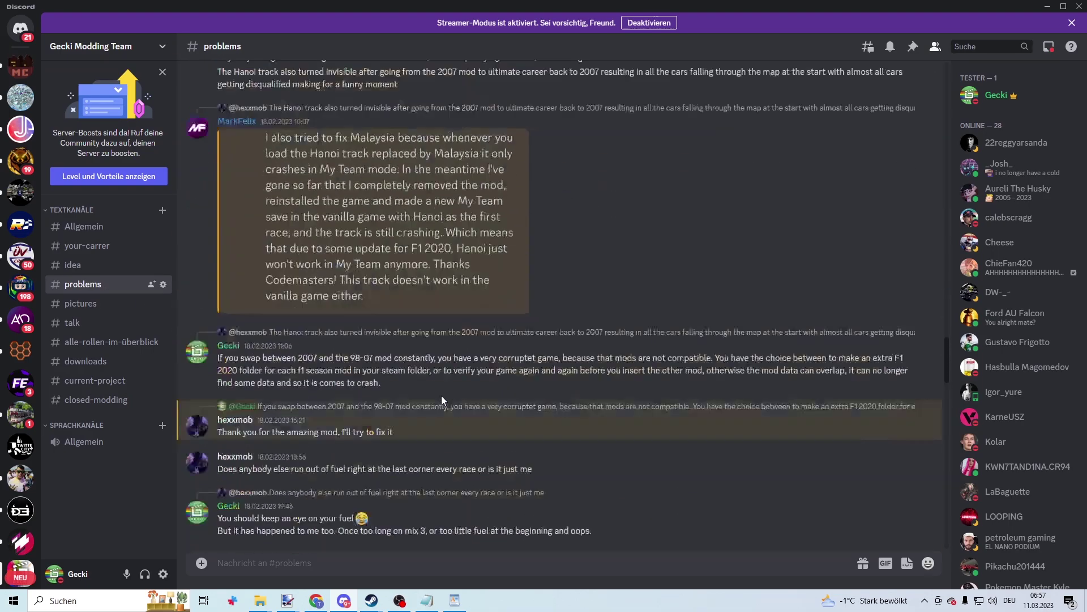